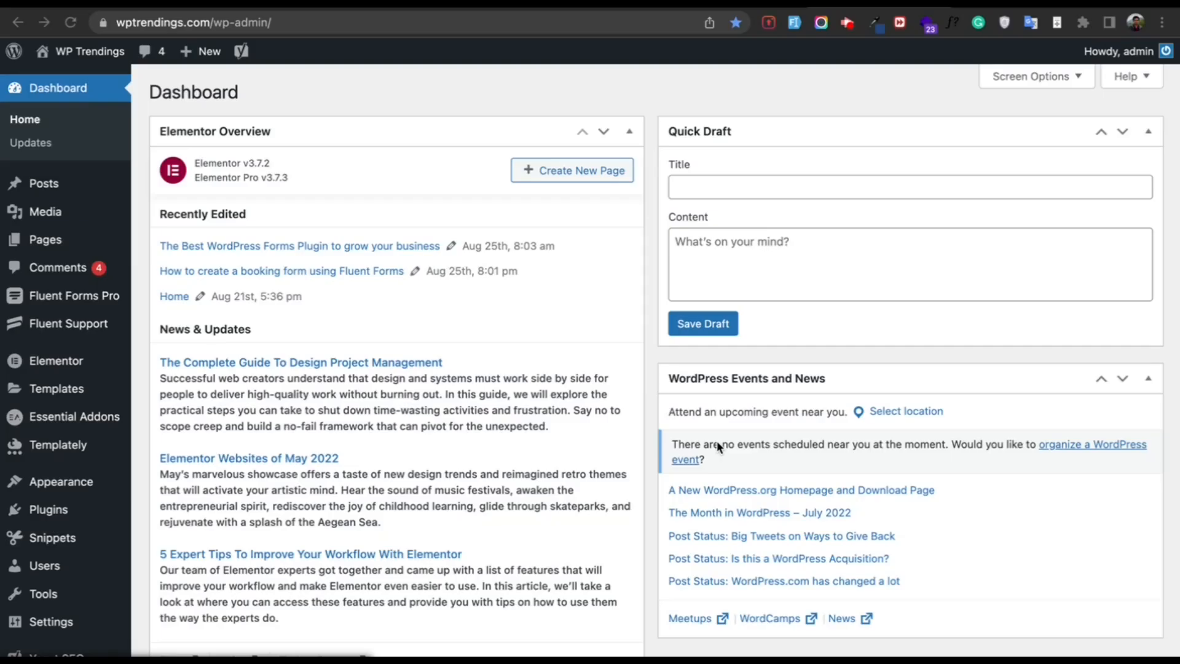
Deactivate the Fluent Forms Pro Add On Pack among the installed plugins.
left_click(55, 512)
scroll(455, 369, "down", 5)
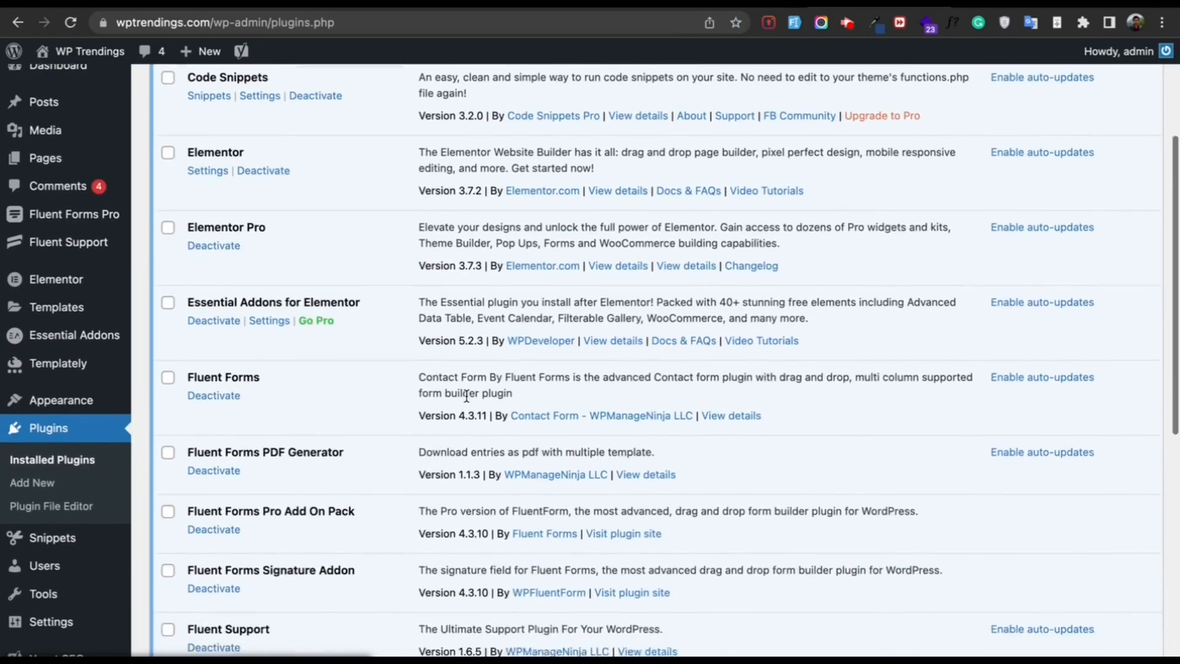
scroll(467, 395, "down", 2)
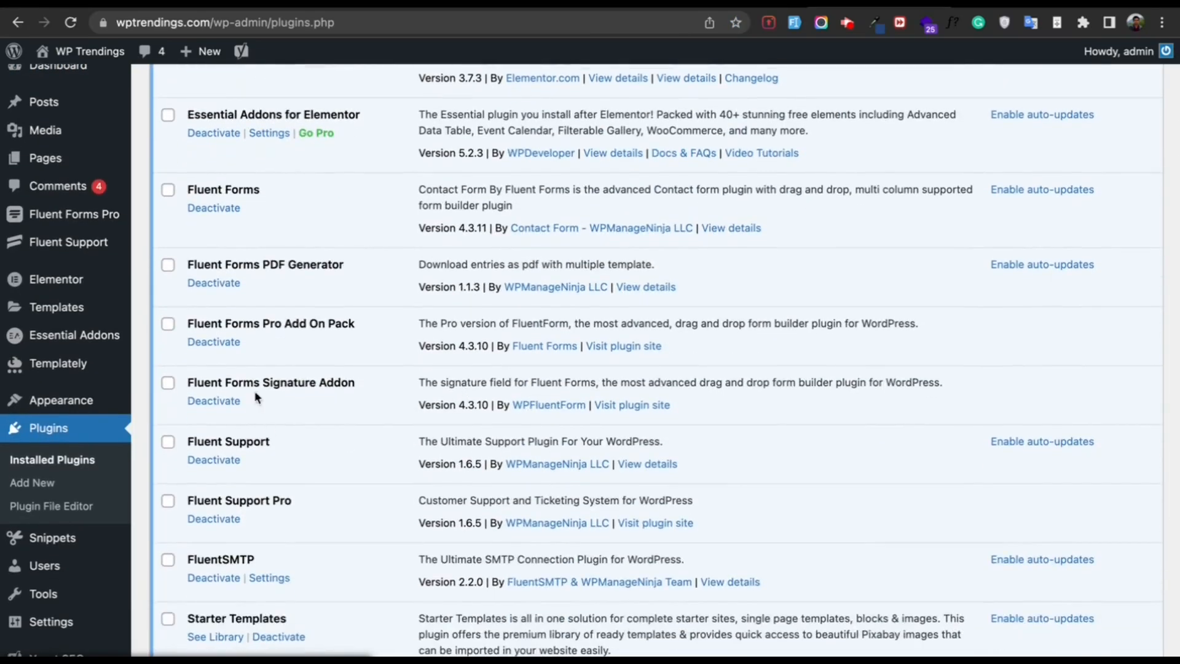
left_click(214, 342)
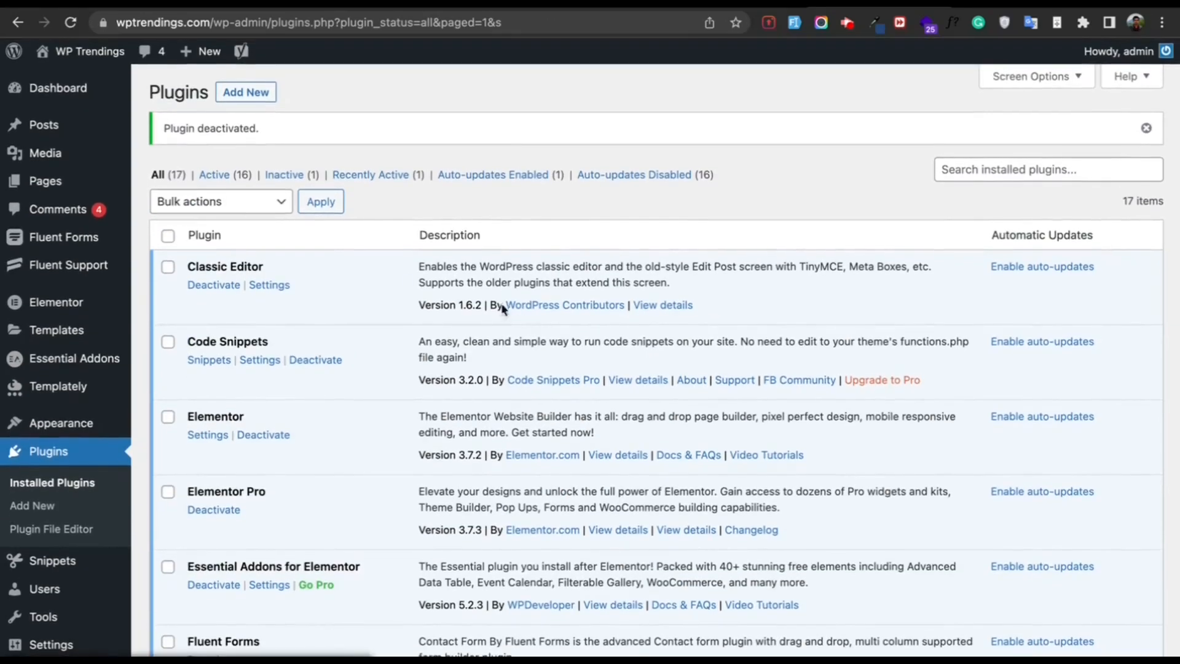
Create a new blank form in Fluent Forms.
left_click(101, 246)
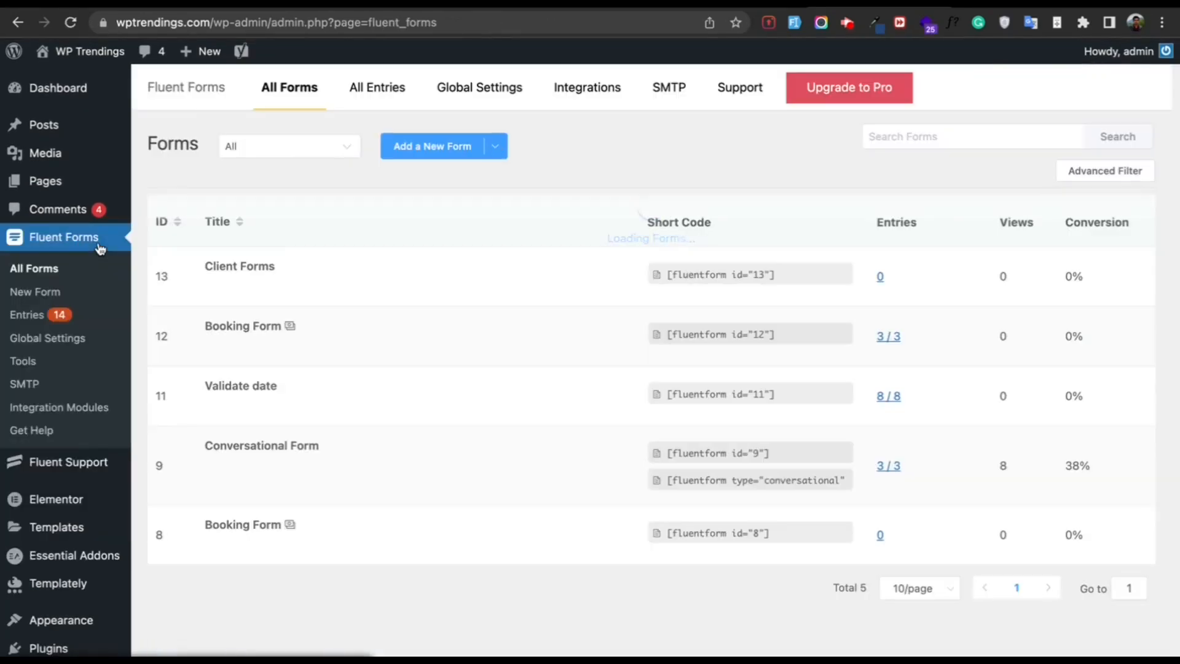
left_click(416, 155)
left_click(269, 298)
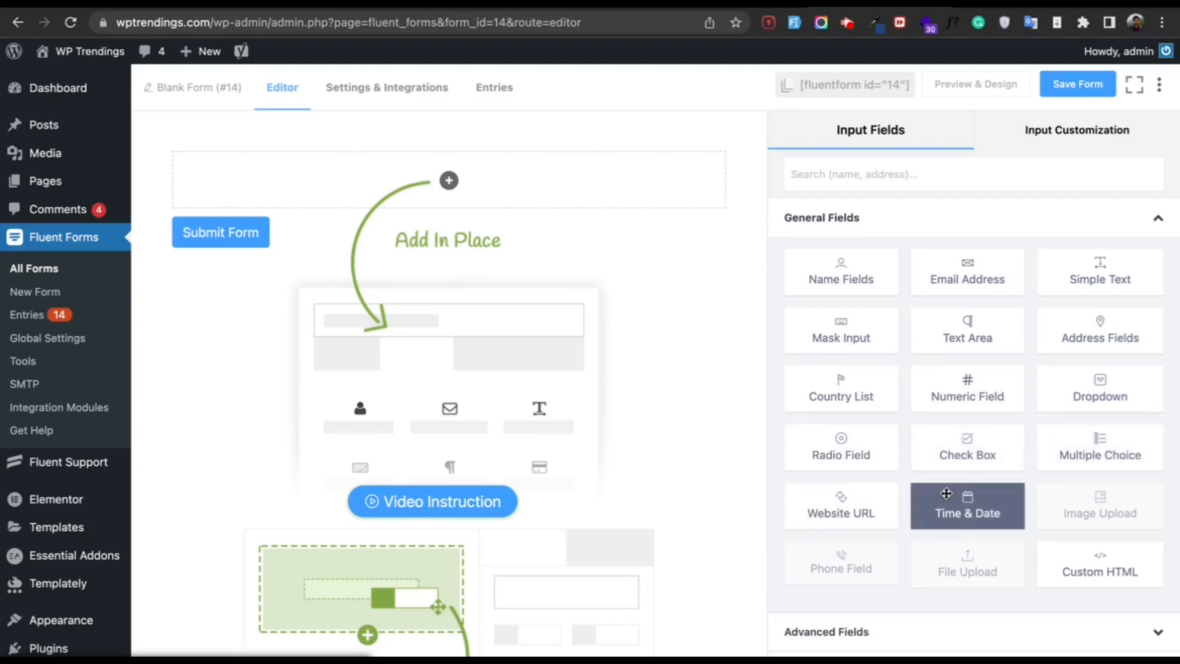
Look through the general, advanced, container and payment field groups offered in the blank form's editor.
scroll(950, 495, "down", 1)
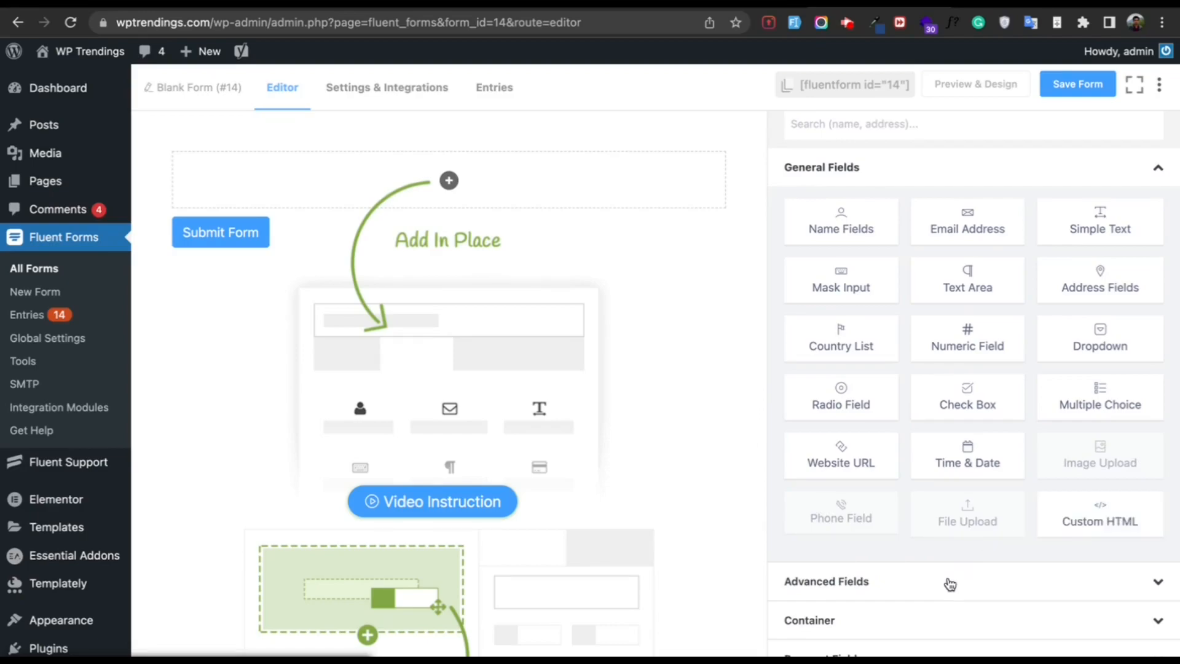
left_click(951, 583)
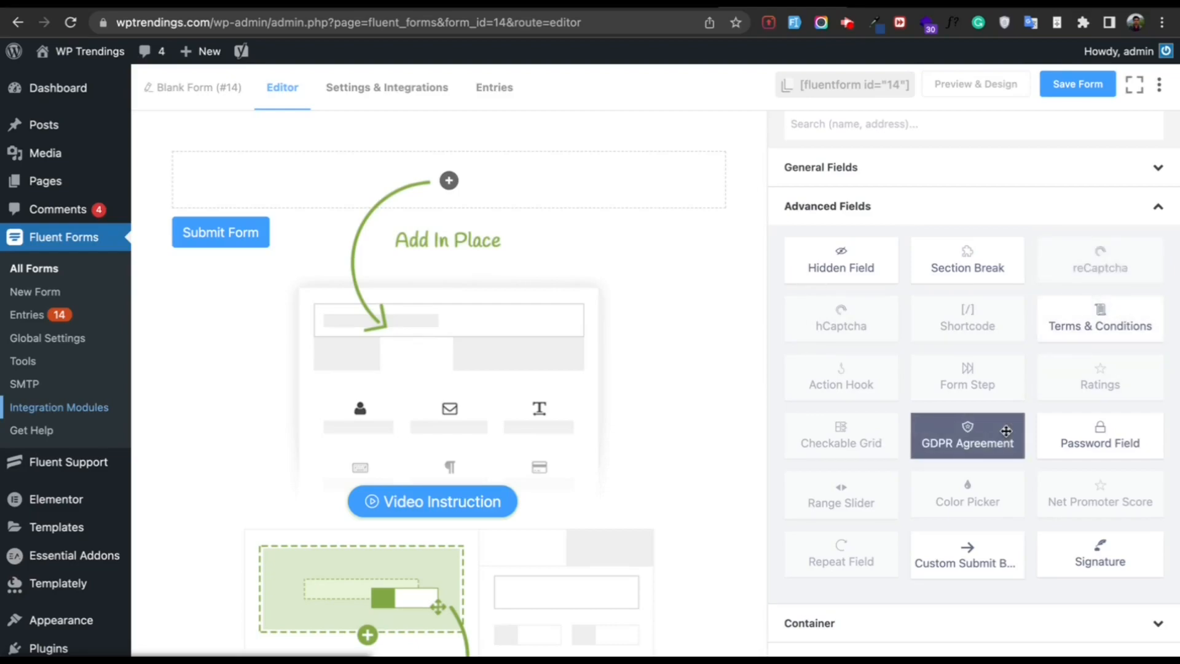
left_click(925, 621)
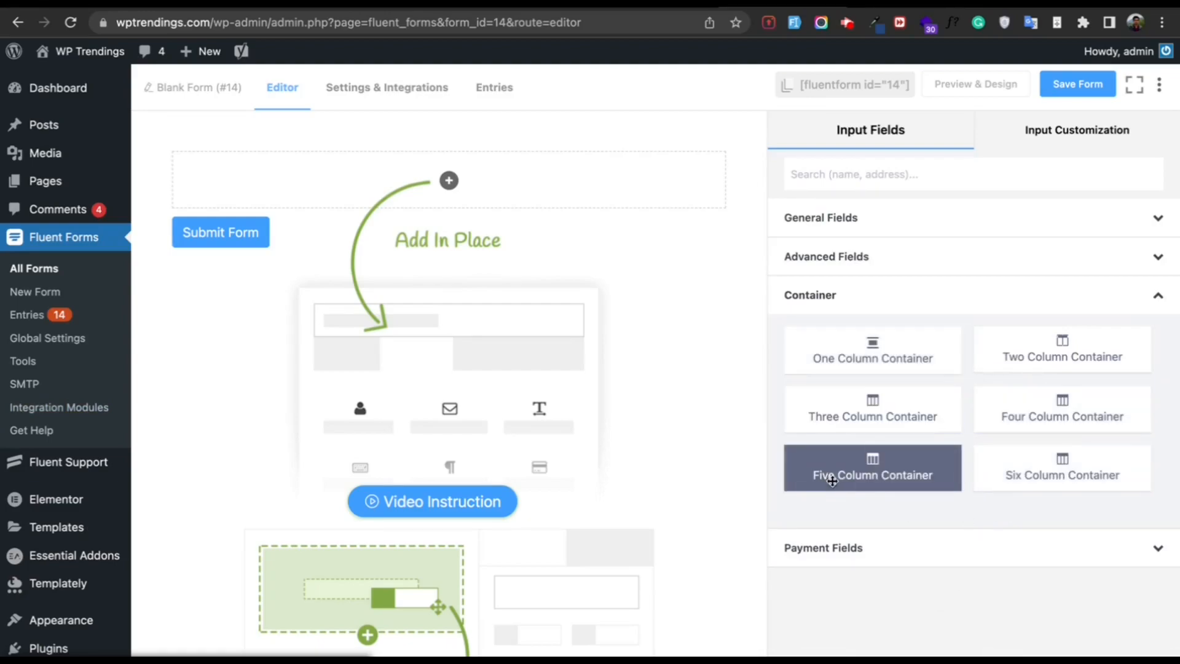
left_click(956, 557)
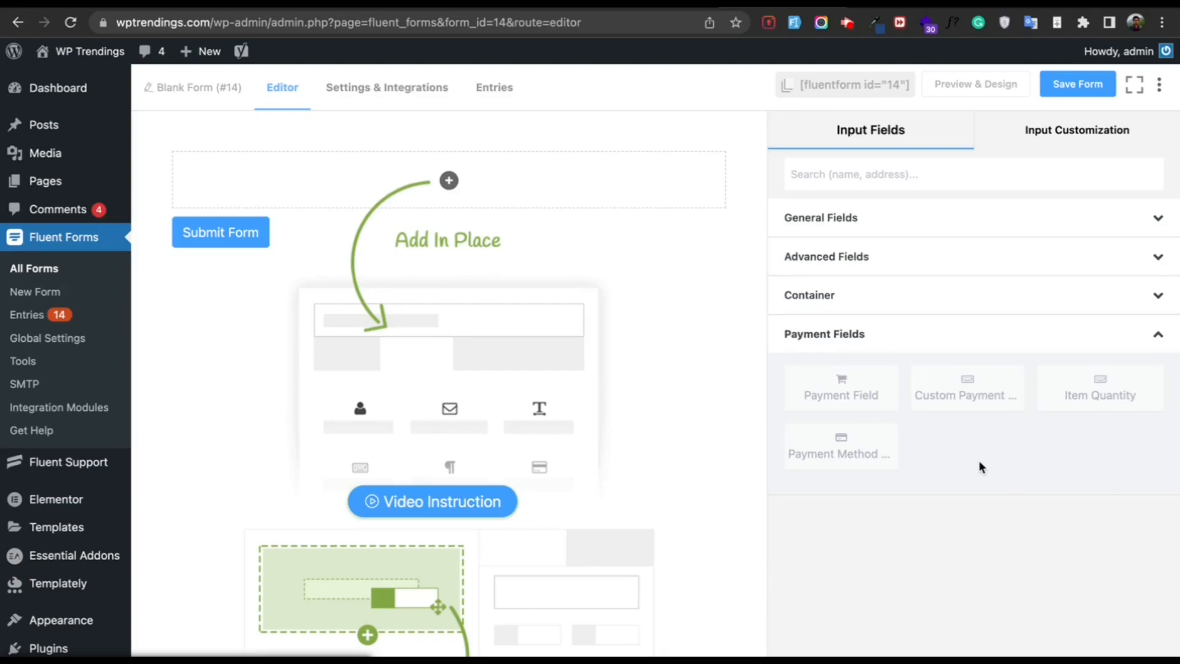
Examine the Fluent Forms integration modules to see which are available in the free version and which require Pro.
left_click(100, 415)
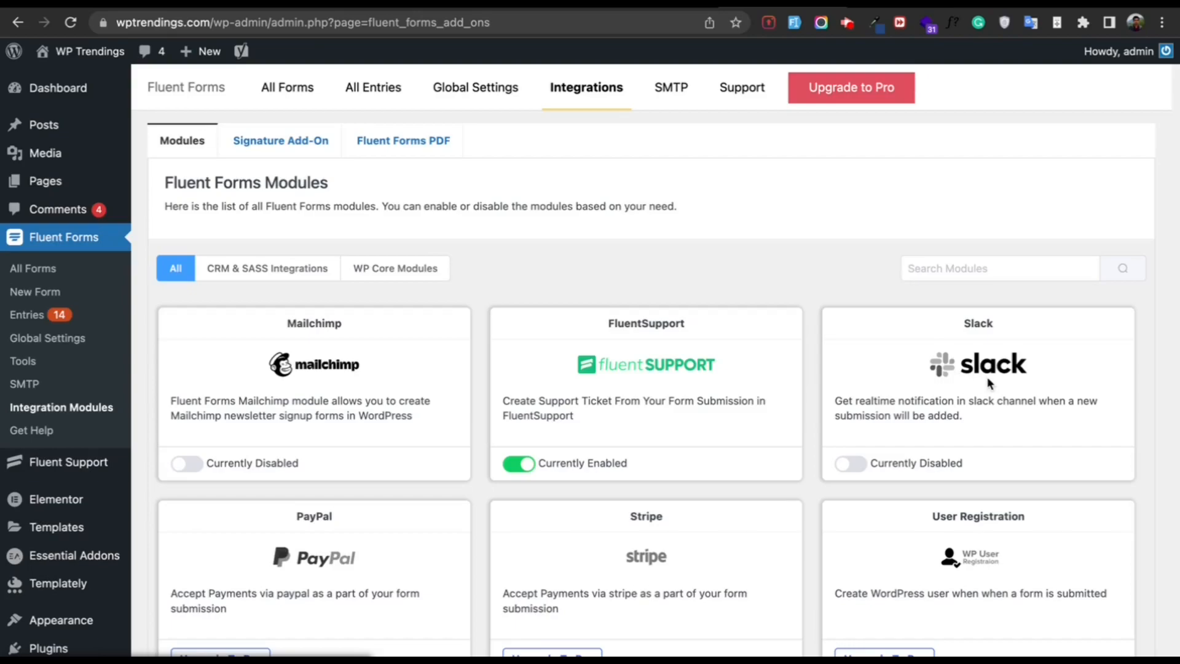
scroll(988, 377, "down", 3)
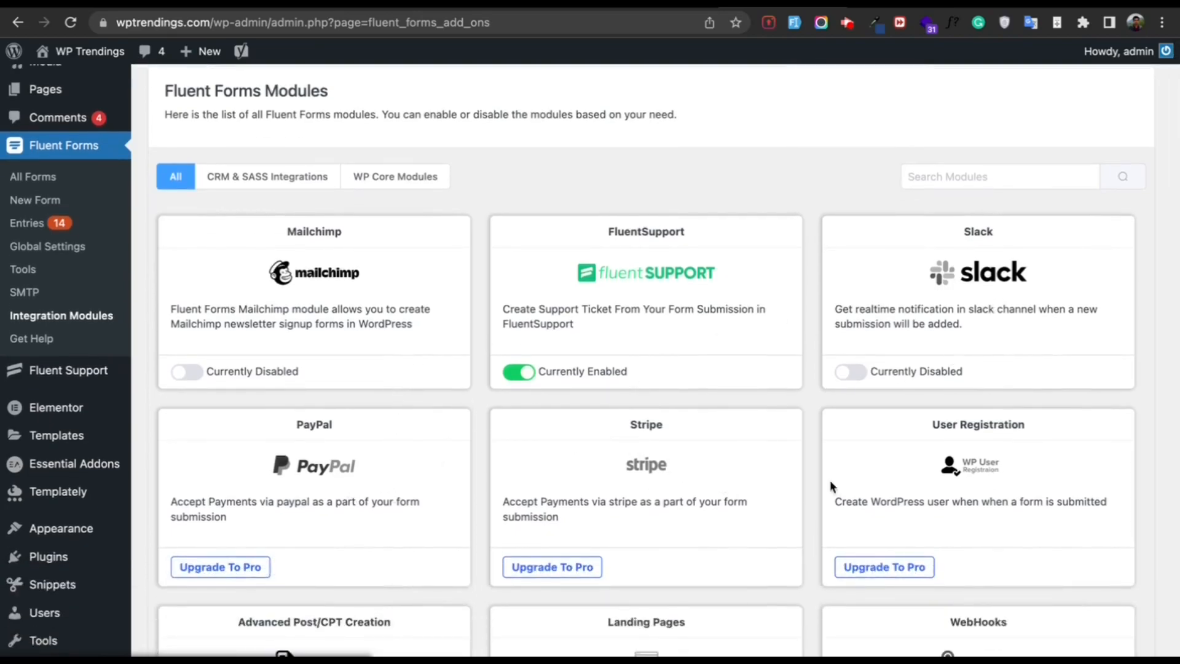
scroll(809, 495, "down", 5)
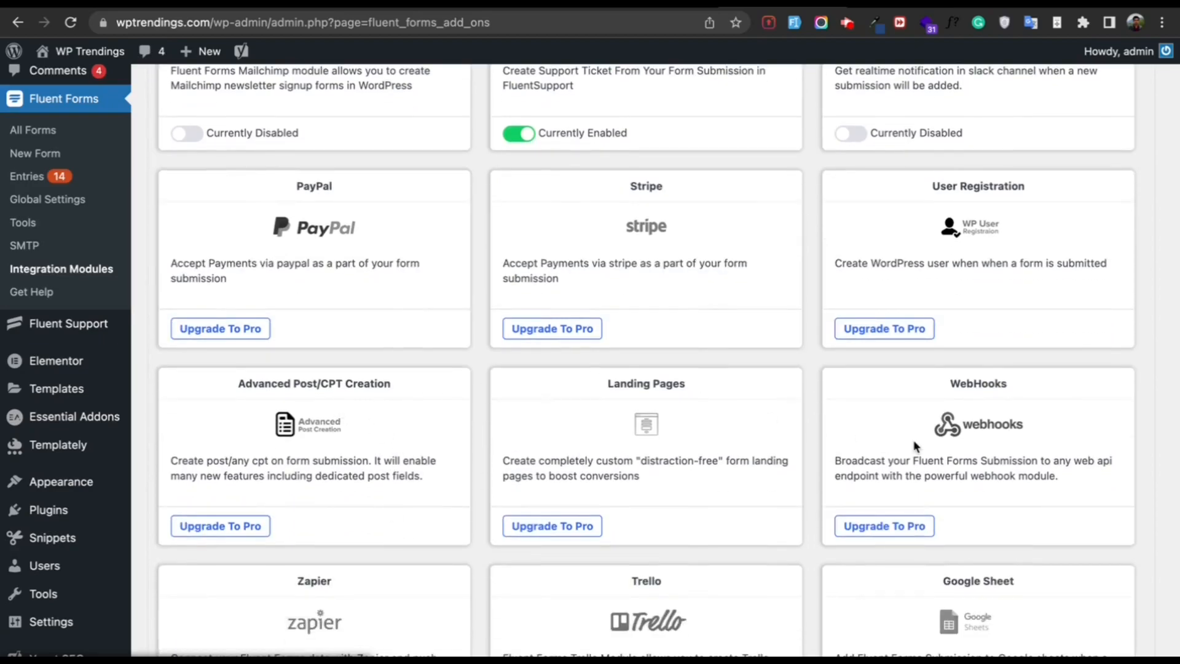
scroll(950, 424, "down", 3)
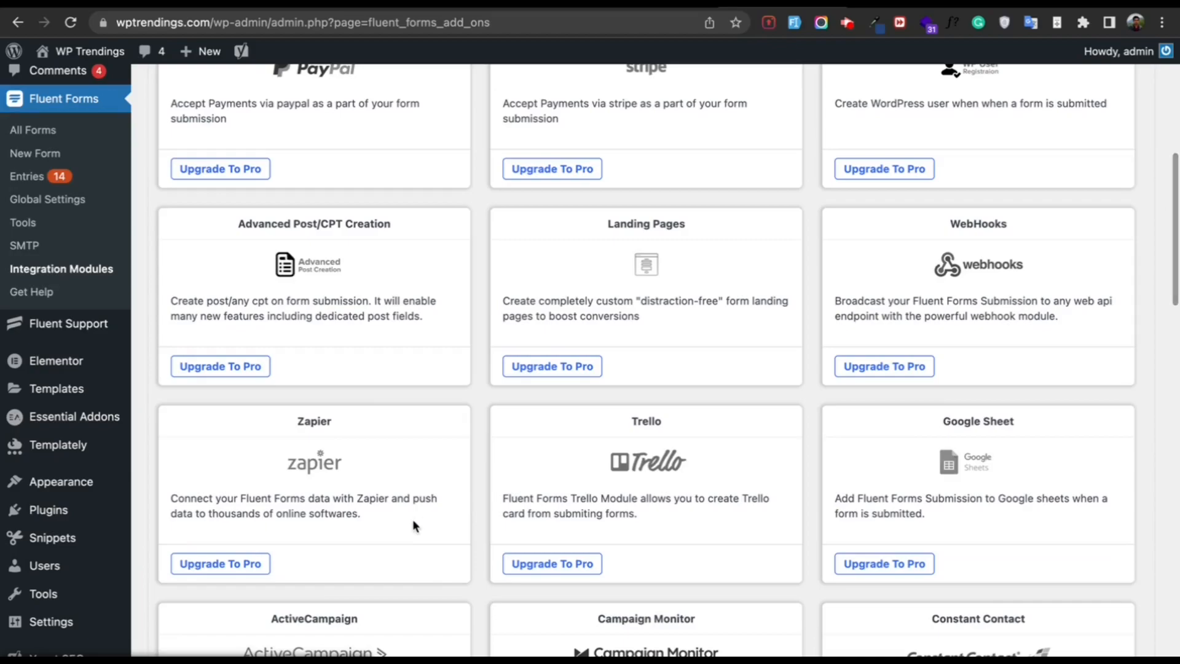
scroll(777, 479, "down", 3)
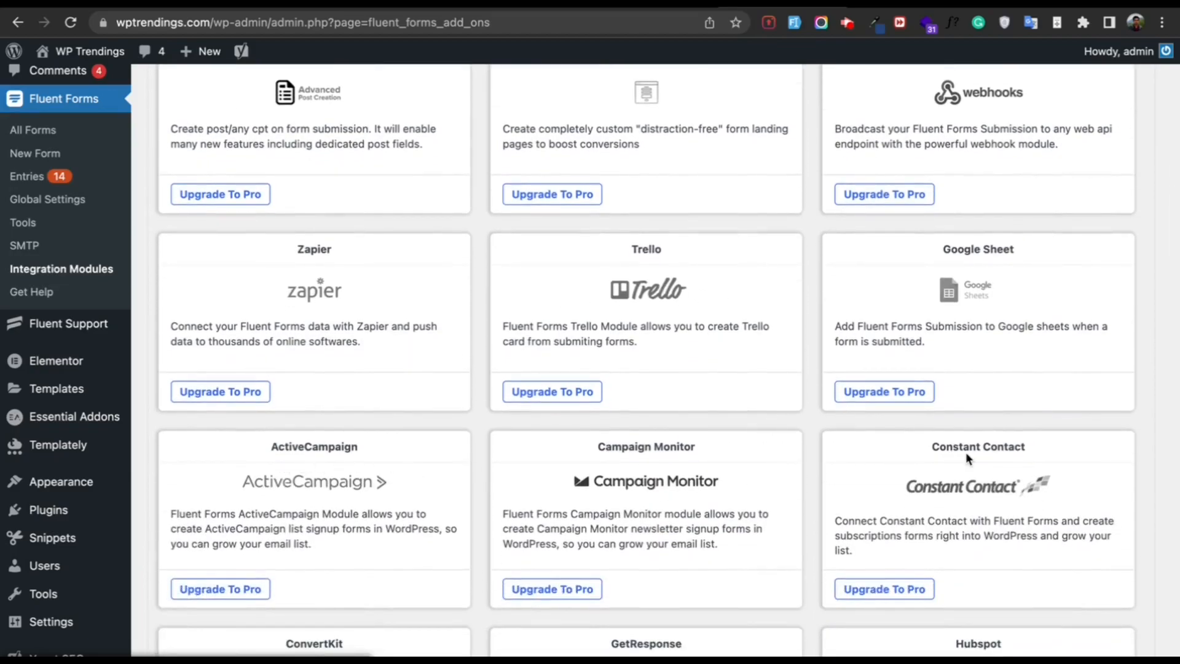
scroll(965, 455, "down", 3)
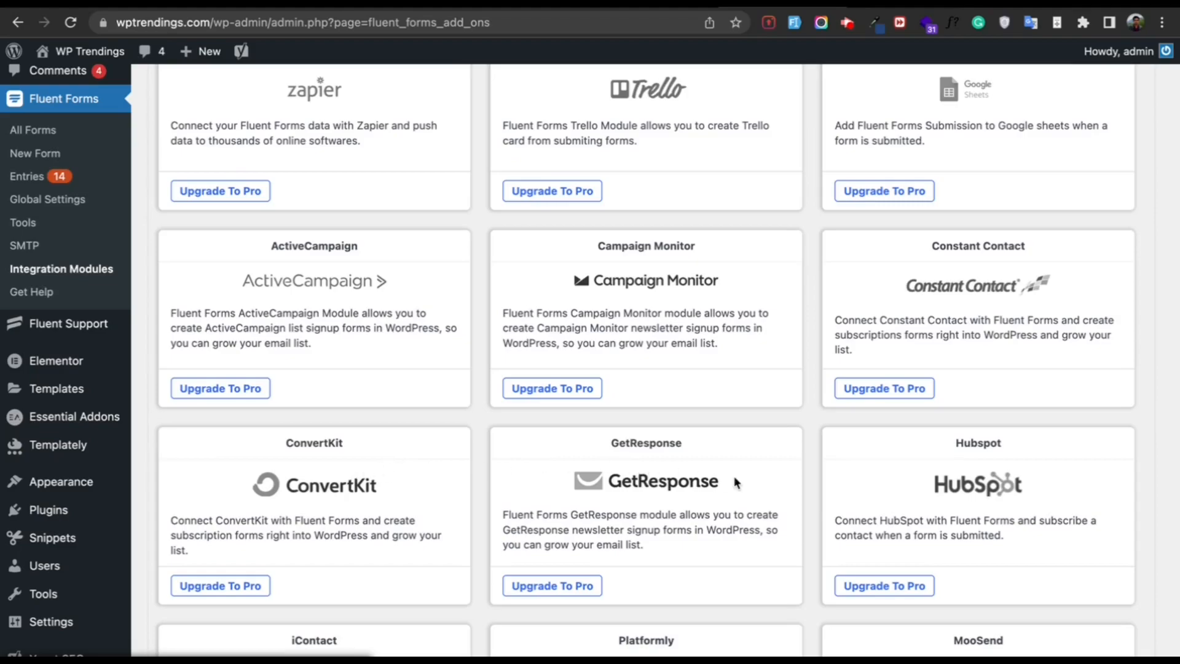
scroll(869, 455, "down", 2)
scroll(305, 526, "down", 2)
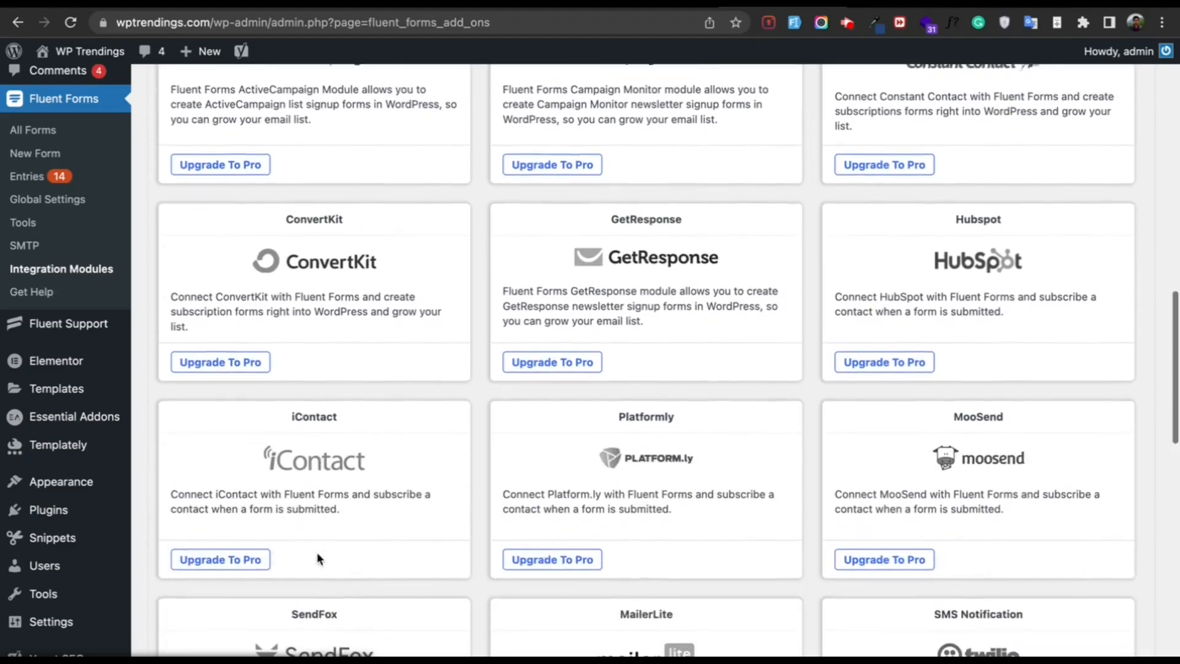
scroll(1009, 425, "down", 4)
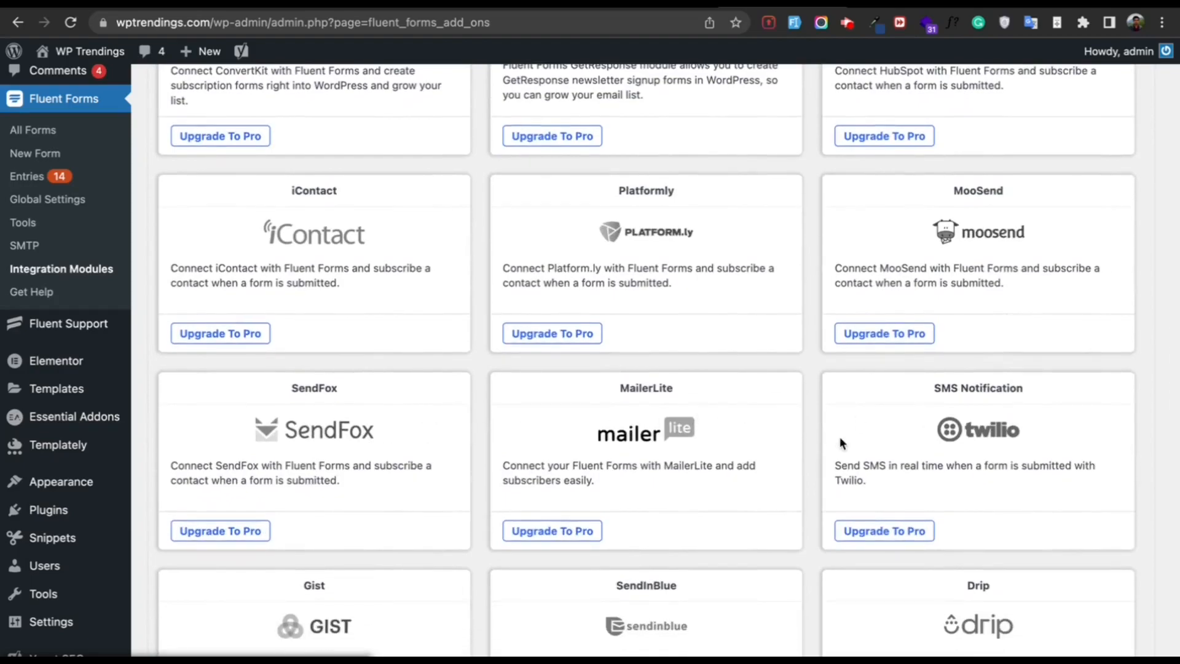
scroll(955, 404, "down", 2)
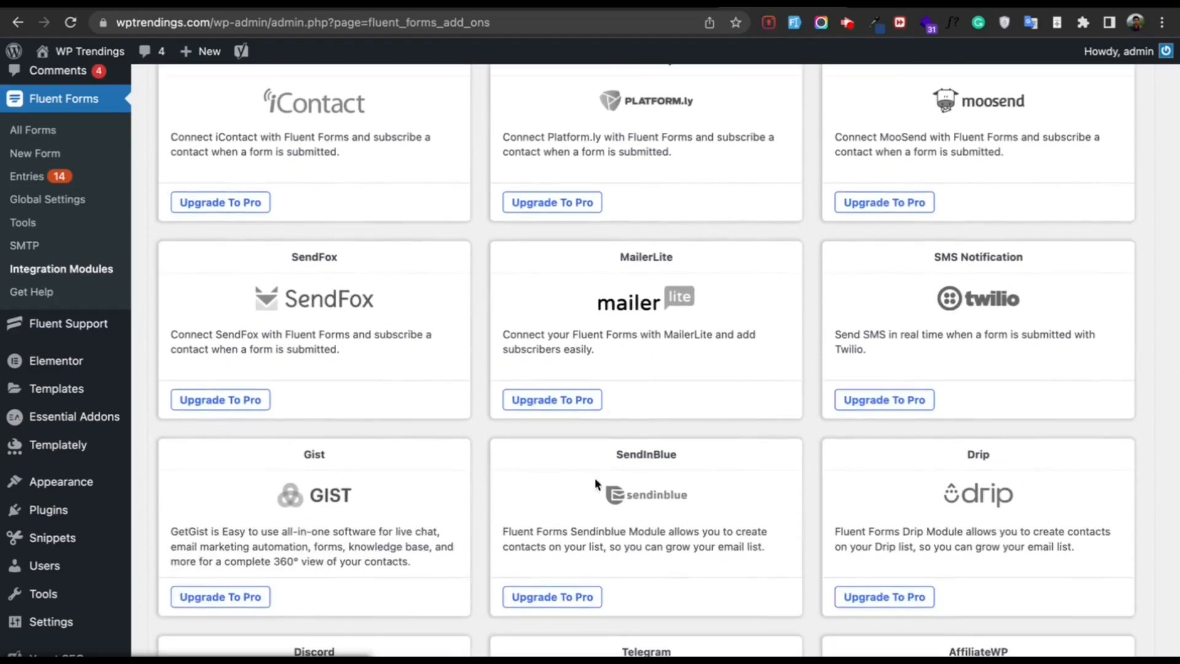
scroll(709, 478, "down", 3)
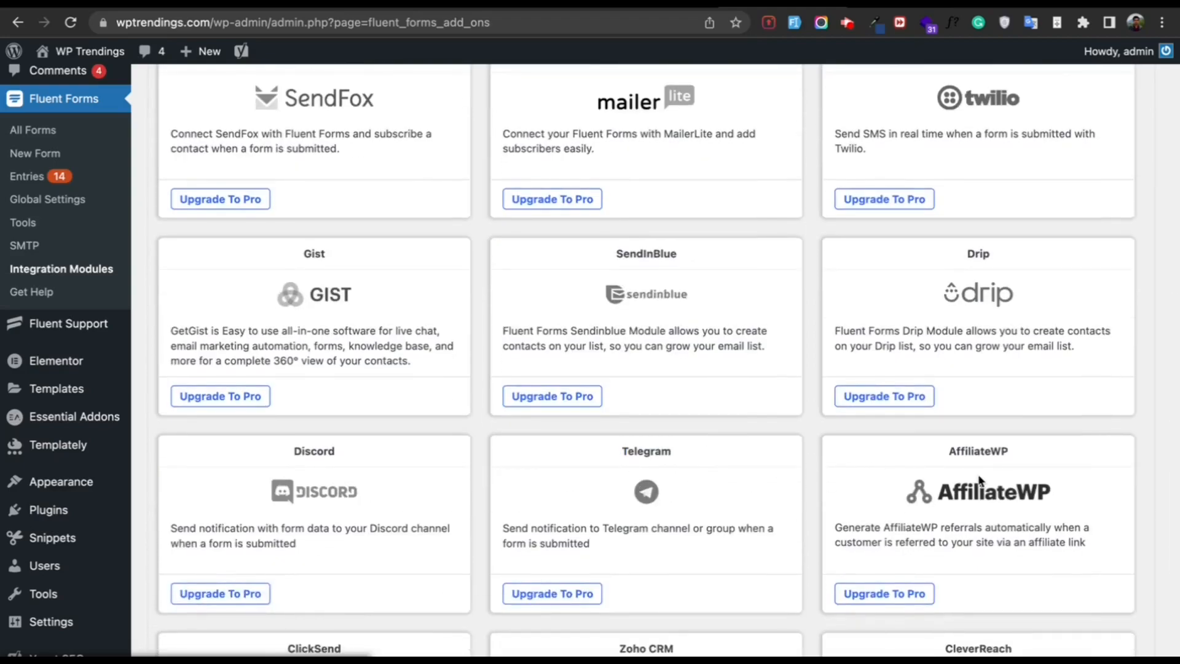
scroll(978, 474, "down", 2)
scroll(449, 534, "down", 1)
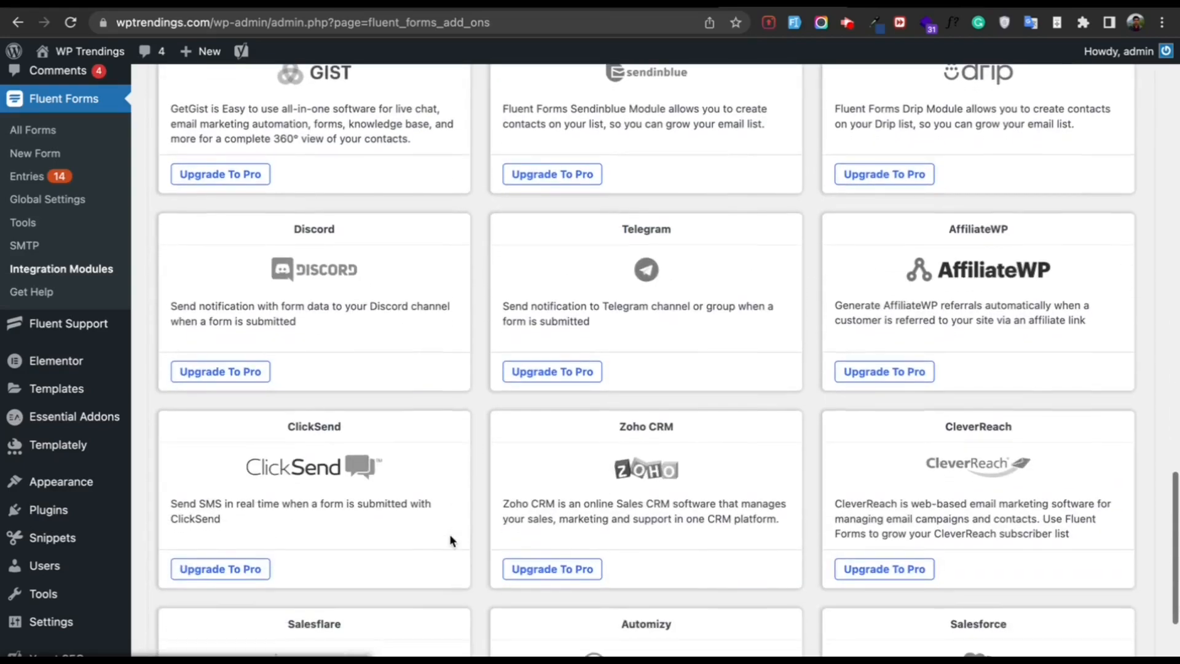
scroll(981, 448, "down", 3)
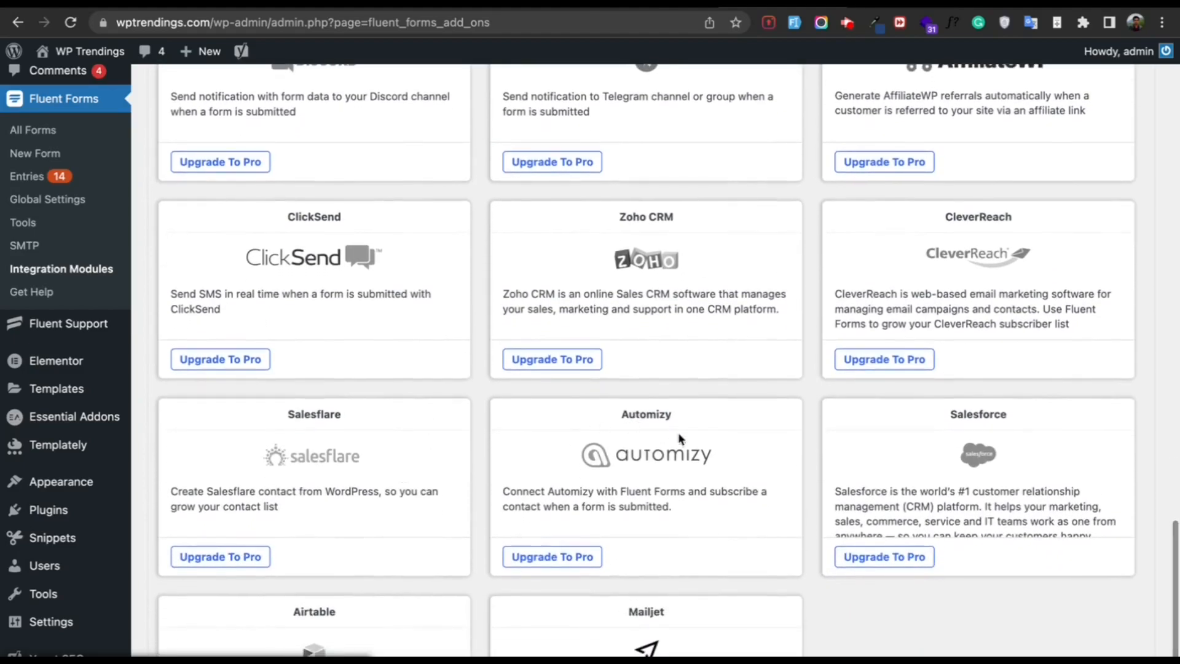
scroll(953, 433, "down", 2)
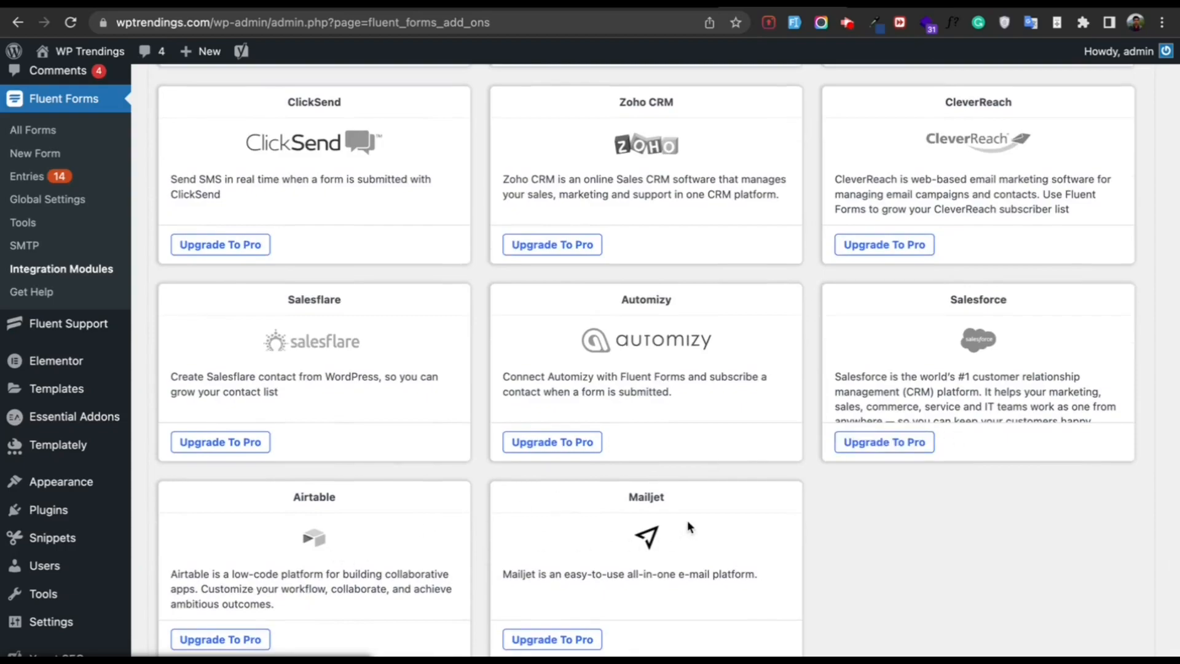
scroll(687, 520, "up", 20)
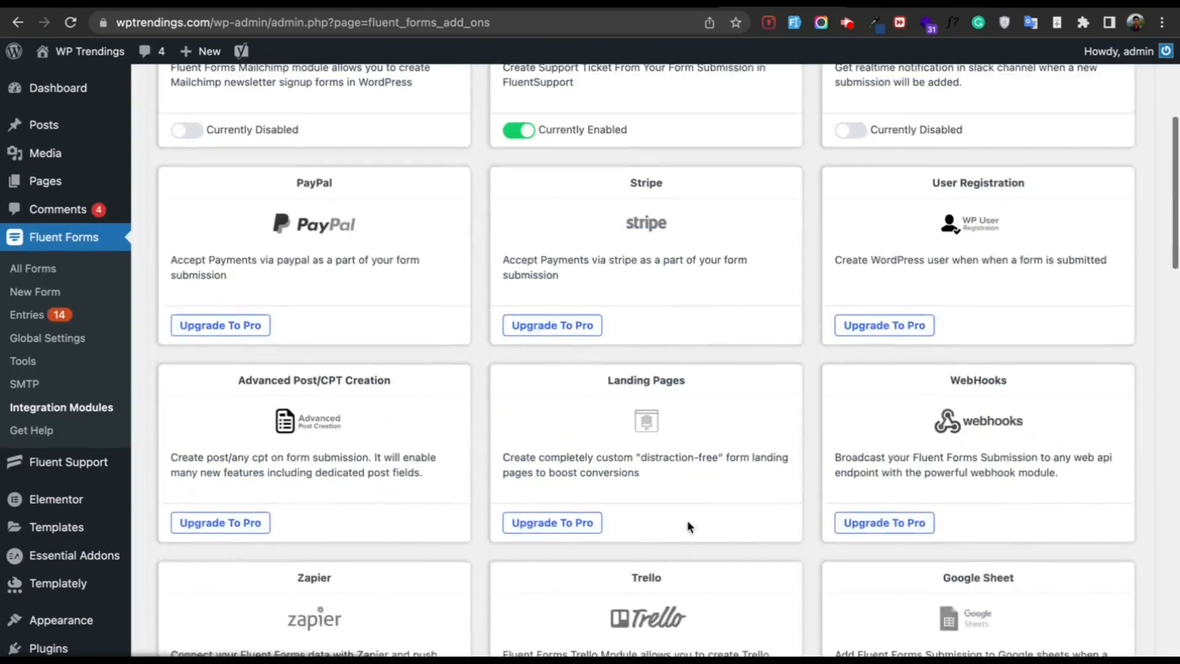
scroll(688, 521, "up", 3)
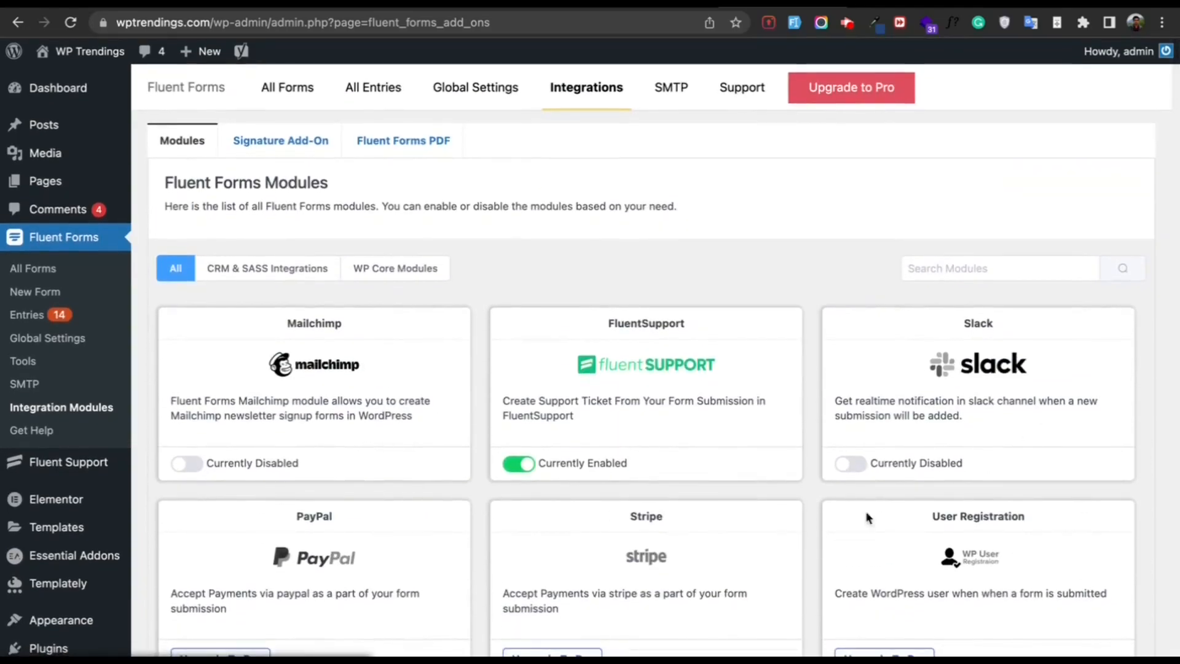
scroll(442, 474, "down", 2)
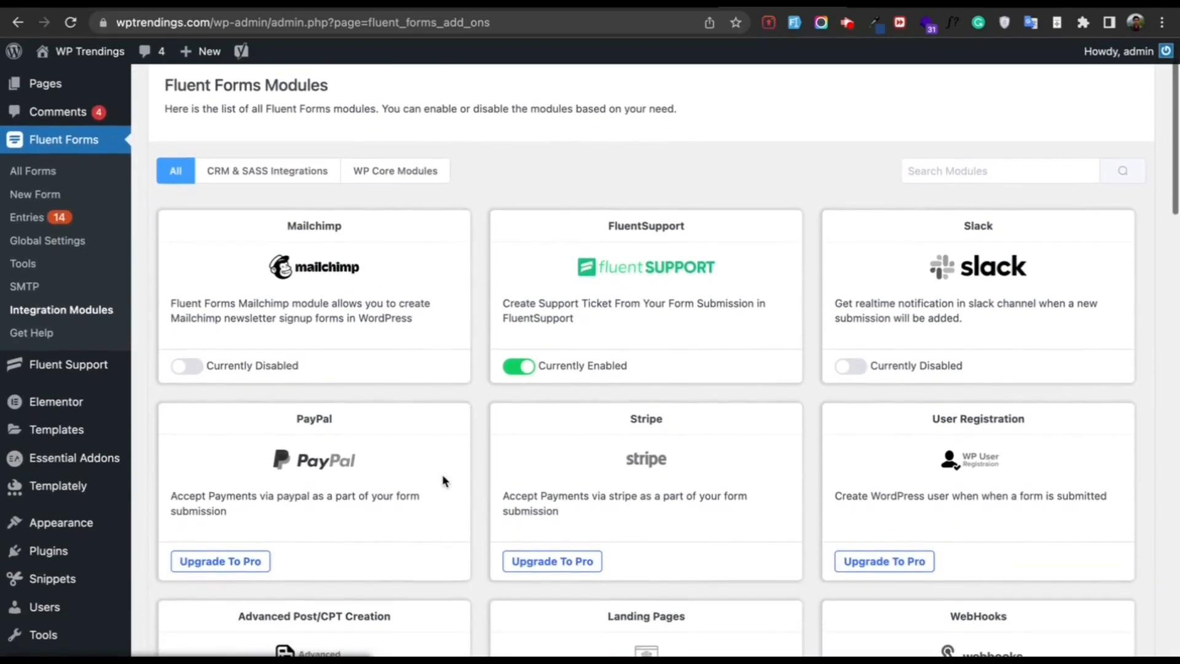
Activate the Fluent Forms Pro Add On Pack among the installed plugins.
left_click(49, 560)
scroll(299, 432, "down", 8)
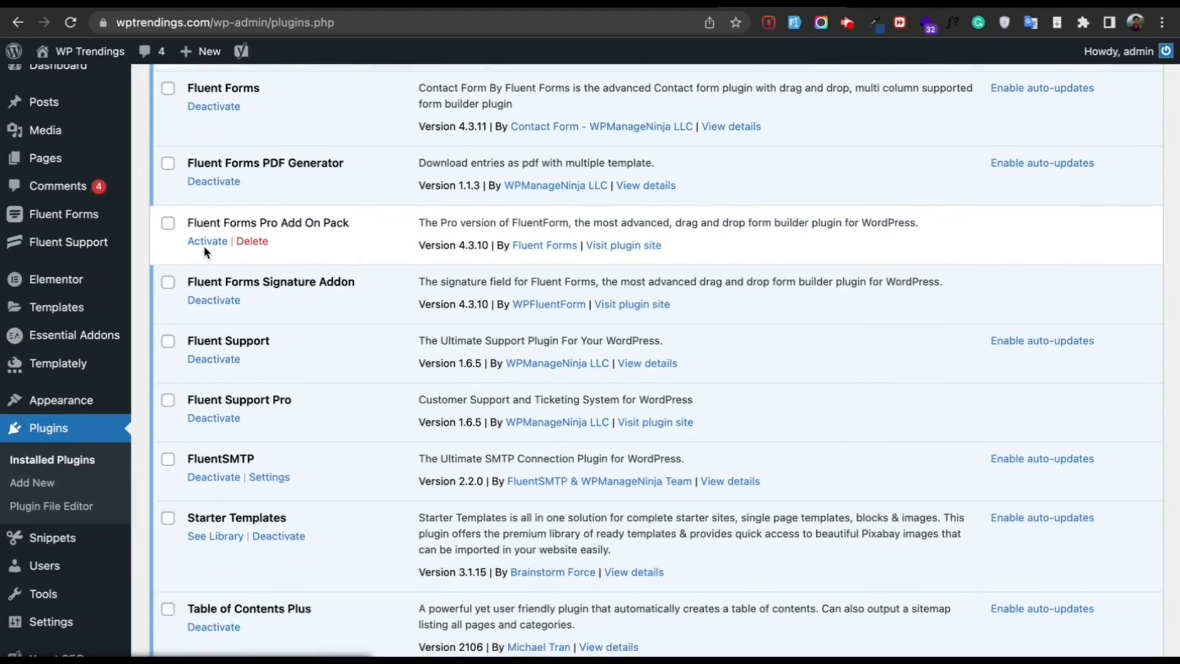
left_click(206, 242)
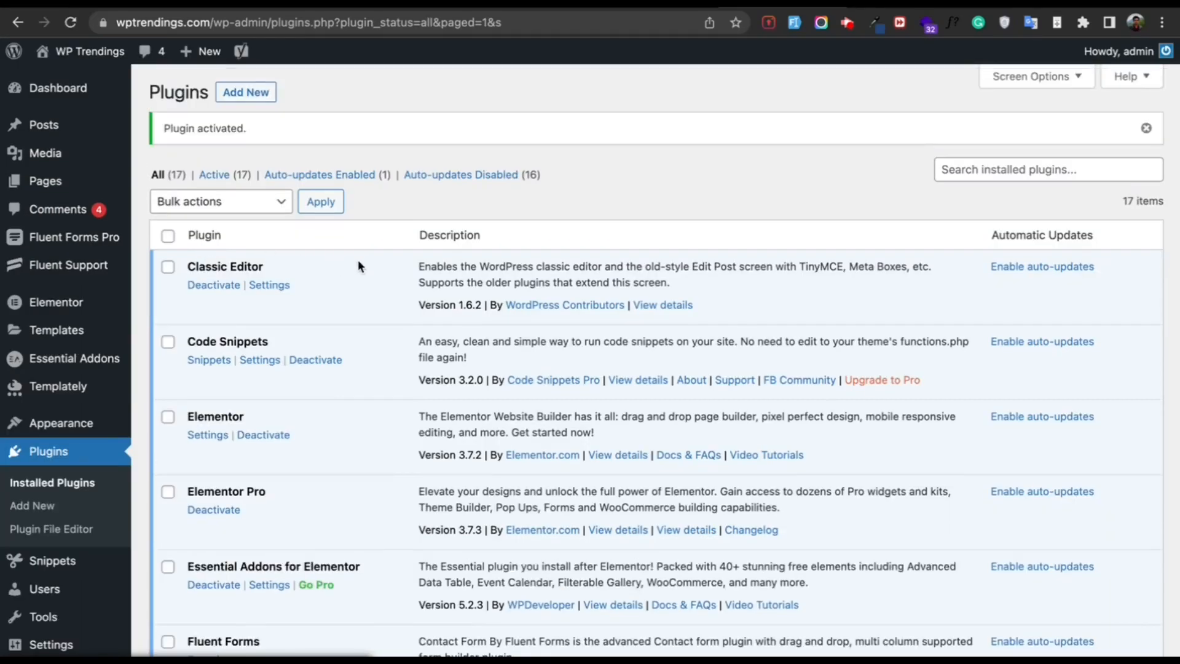
Review the Fluent Forms Pro integration modules, including the Signature Add-On and Fluent Forms PDF pages.
left_click(91, 239)
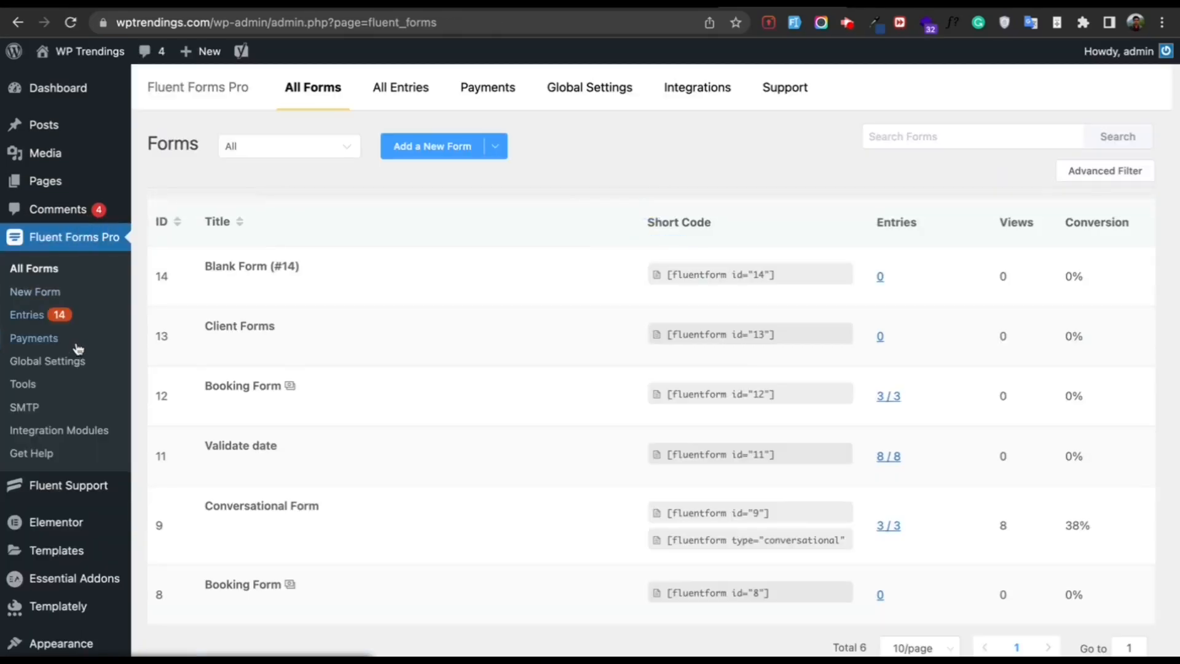
left_click(61, 430)
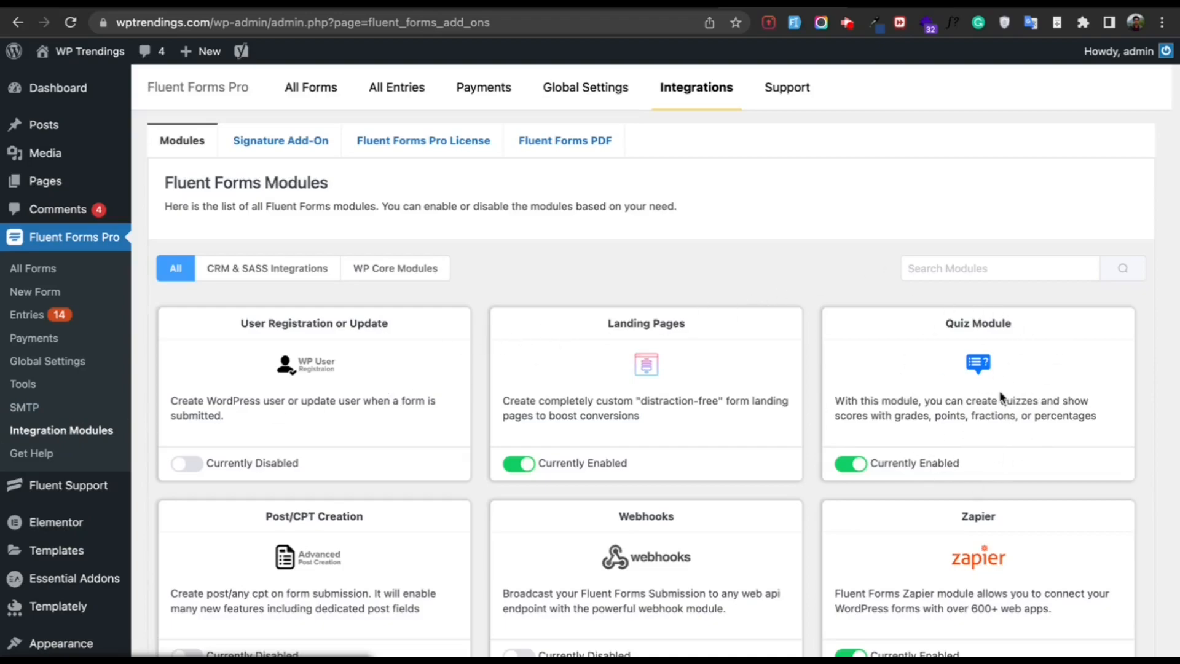
scroll(1001, 397, "down", 1)
scroll(1001, 397, "up", 1)
left_click(306, 148)
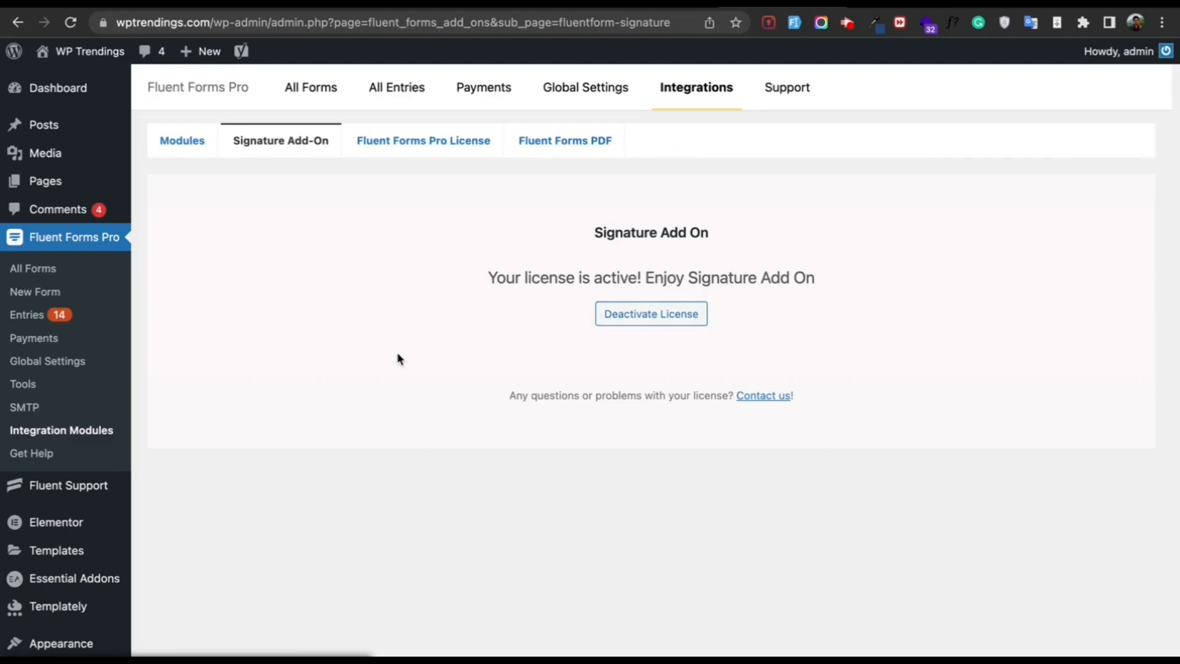
left_click(569, 155)
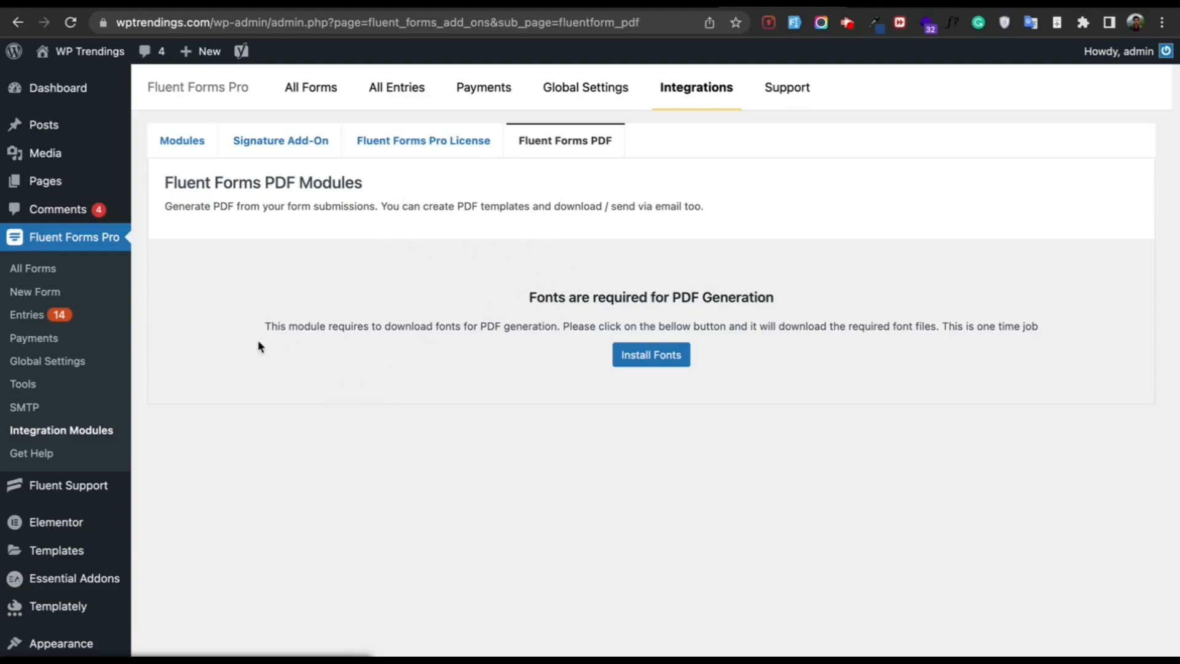
View the payment methods under Payment Settings in the Fluent Forms global settings.
left_click(81, 346)
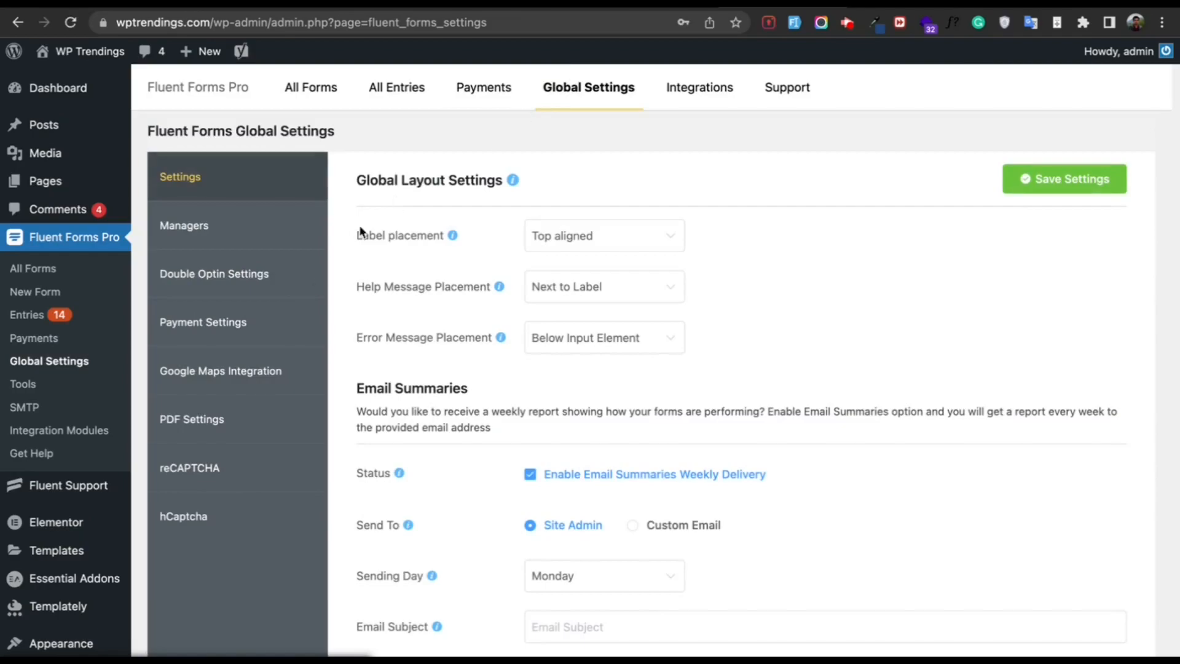
left_click(209, 324)
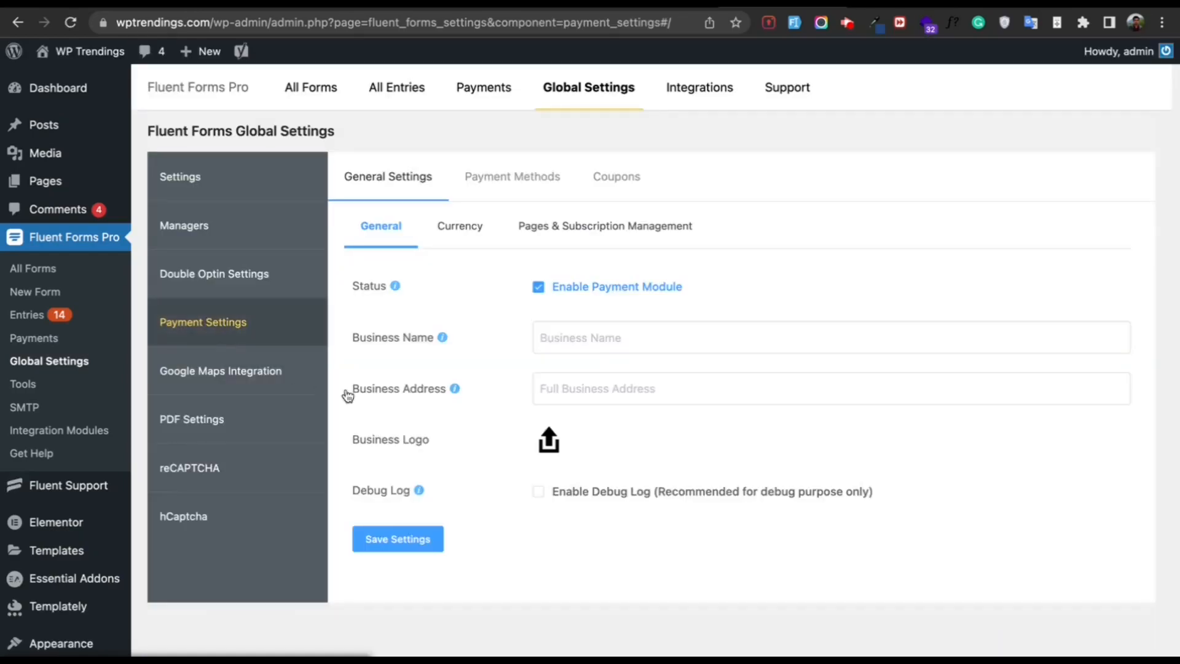
left_click(506, 179)
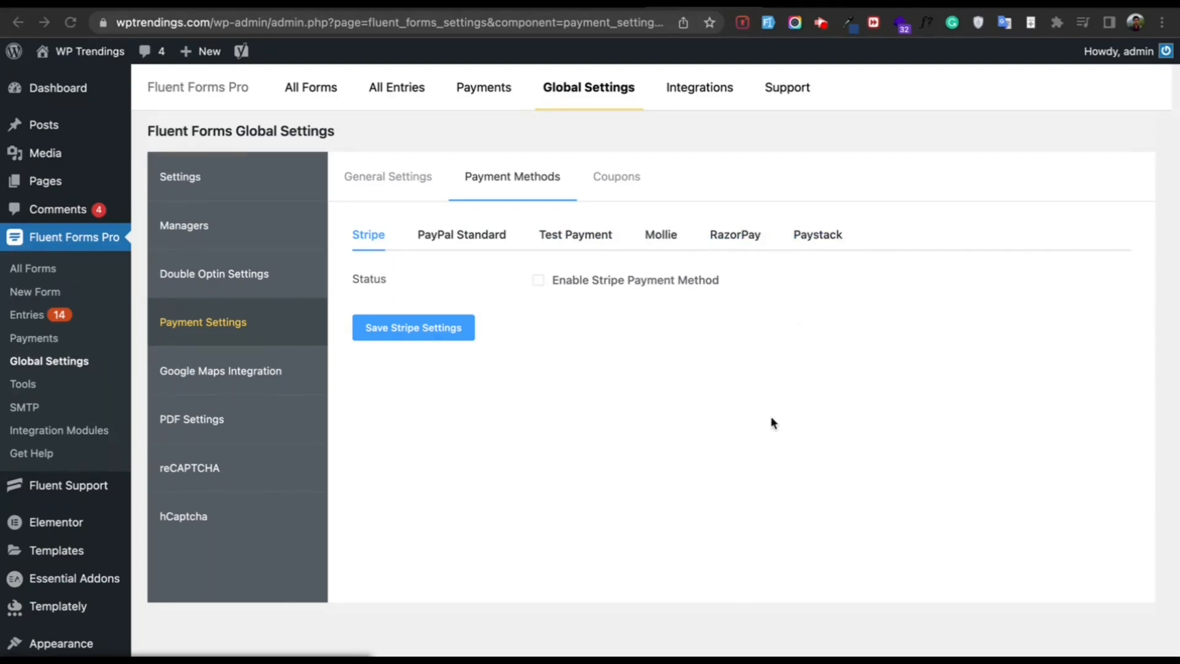
scroll(98, 501, "down", 3)
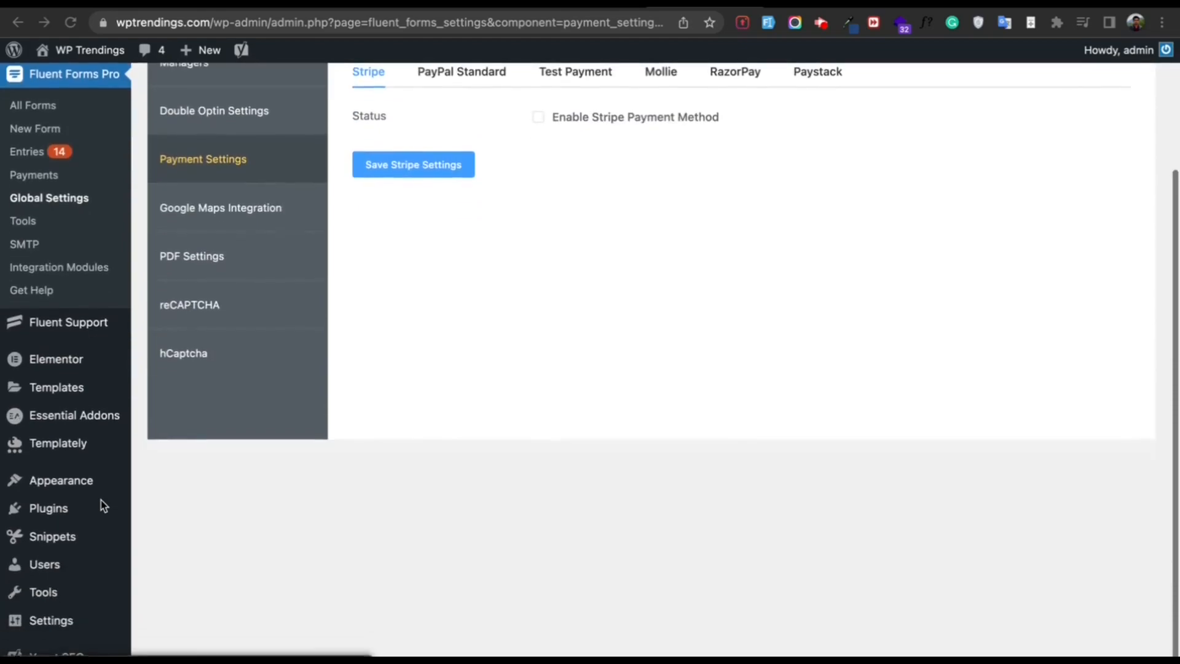
Deactivate the Fluent Forms Pro Add On Pack among the installed plugins.
left_click(64, 513)
scroll(445, 481, "down", 6)
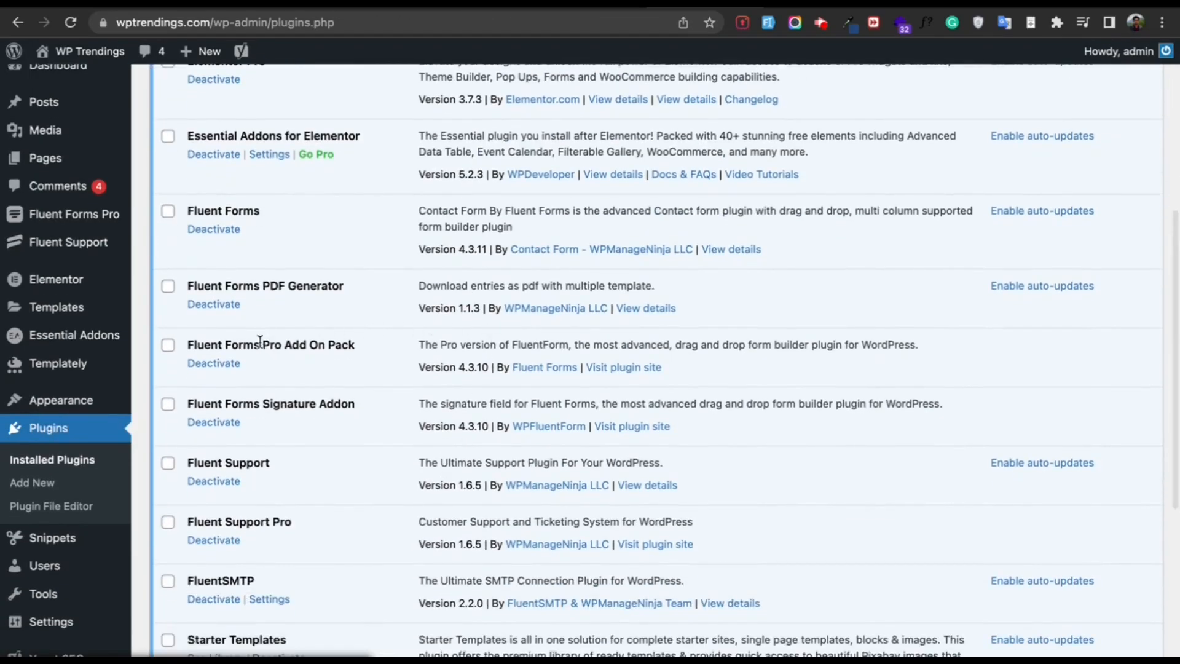
left_click(225, 363)
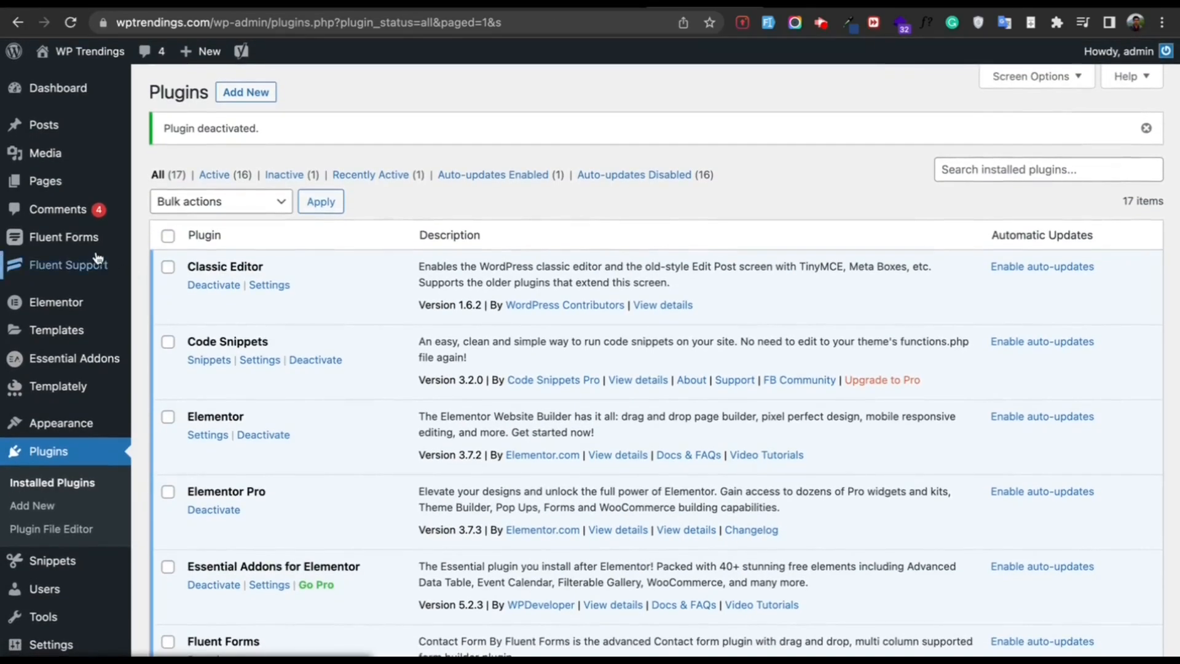
Create a blank form in Fluent Forms, add Name Fields and an Email Address field, and save it.
left_click(184, 235)
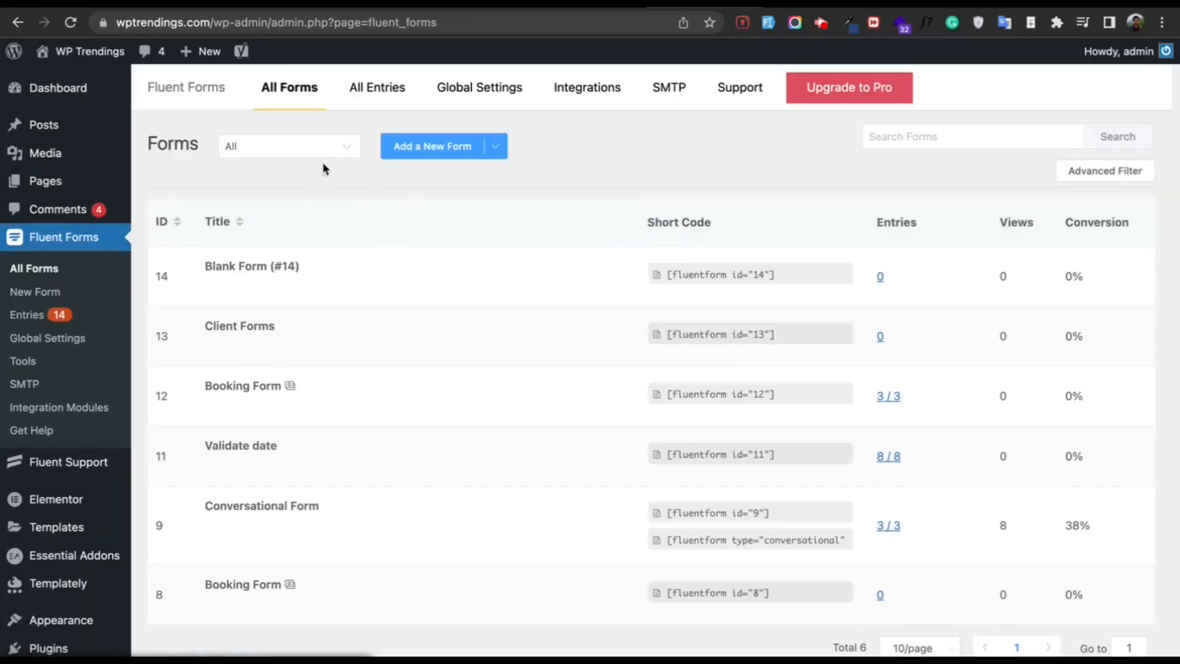
left_click(433, 146)
left_click(286, 282)
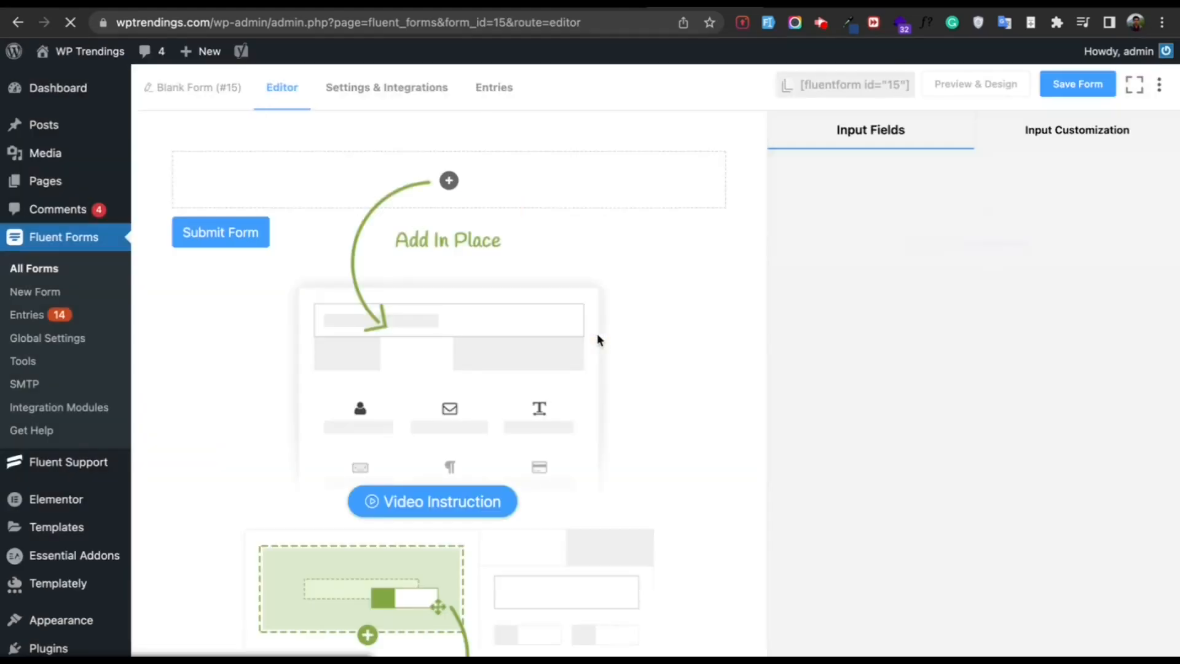
left_click(841, 274)
left_click(965, 278)
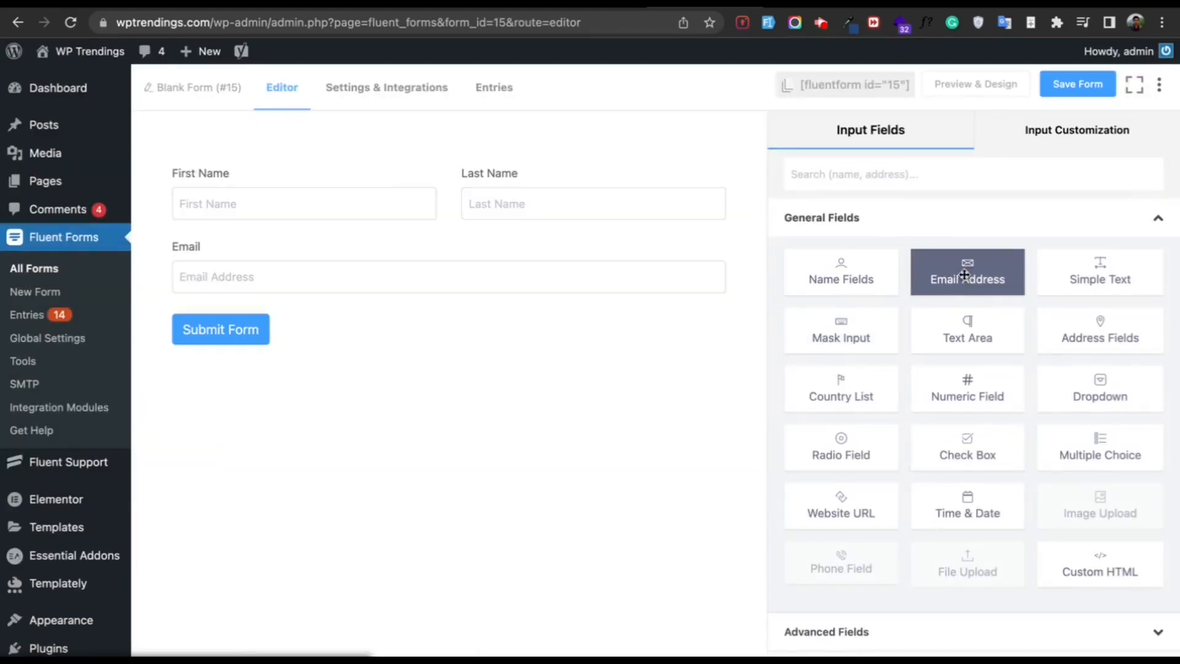
left_click(1074, 82)
Preview the new form and review the Pro features and integrations listed beside it, returning to the form editor.
left_click(984, 86)
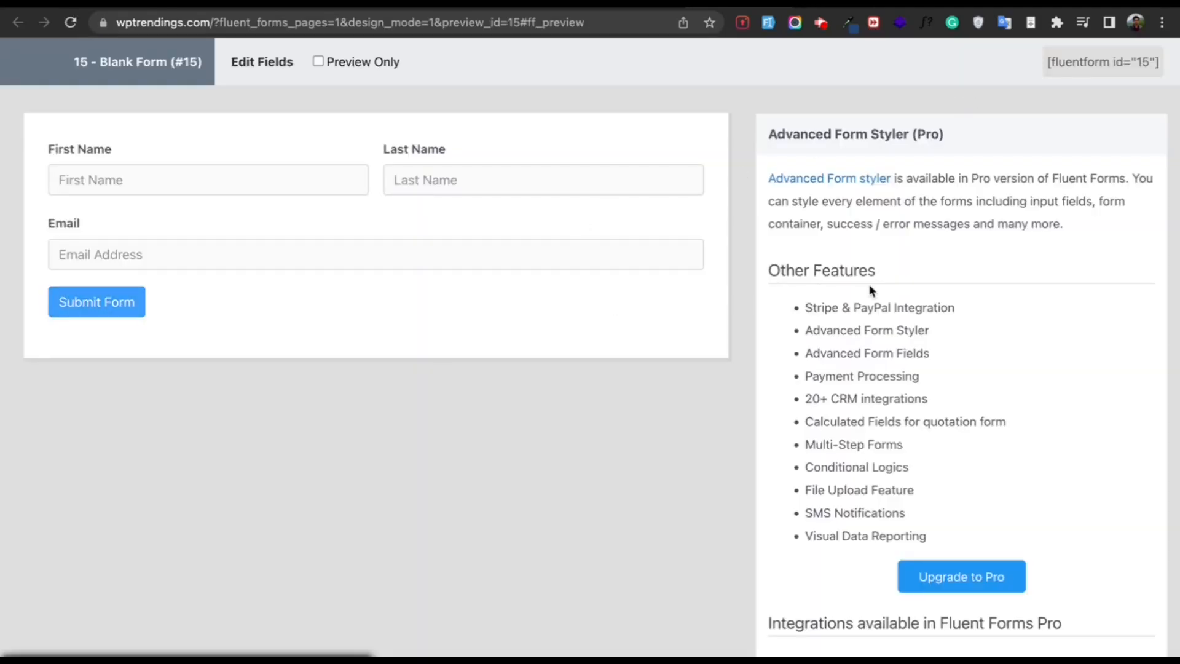
scroll(871, 287, "down", 1)
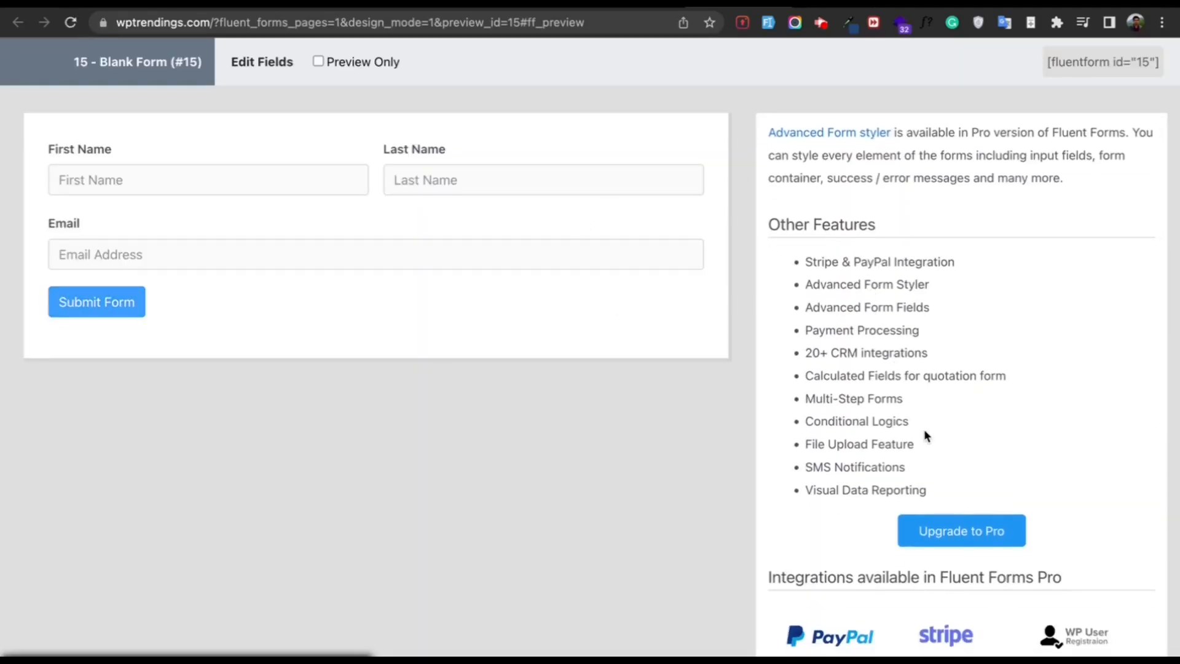
scroll(924, 429, "down", 1)
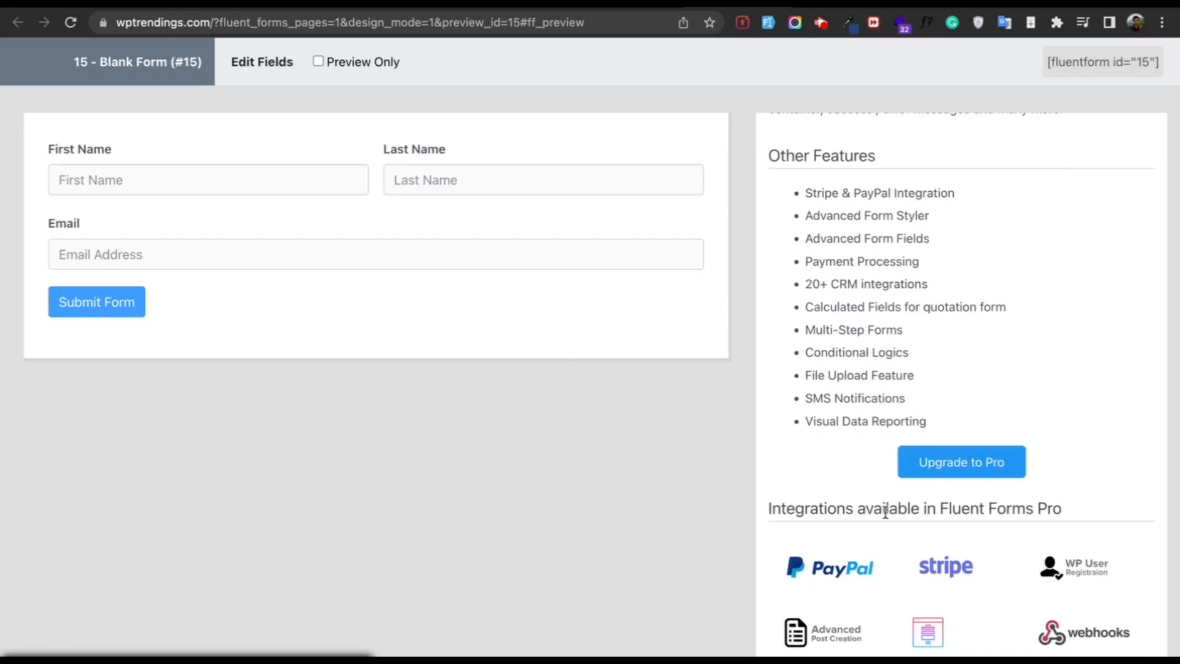
scroll(886, 511, "up", 2)
left_click(679, 4)
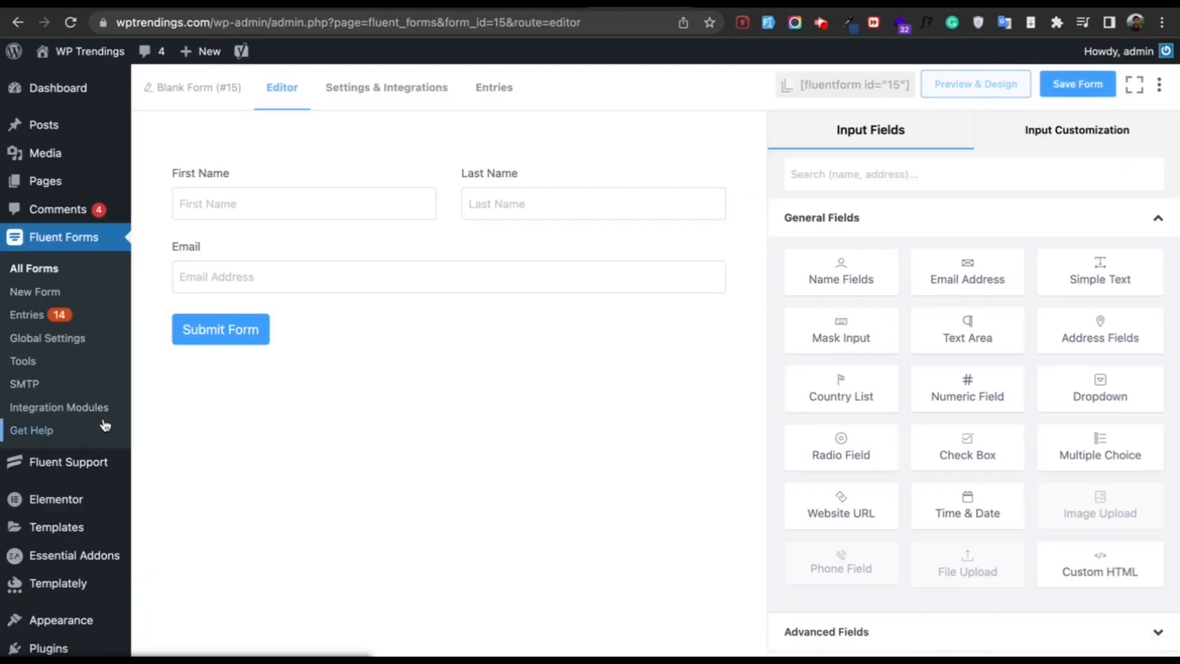
Reactivate the Fluent Forms Pro Add On Pack among the installed plugins.
scroll(37, 603, "down", 3)
left_click(69, 522)
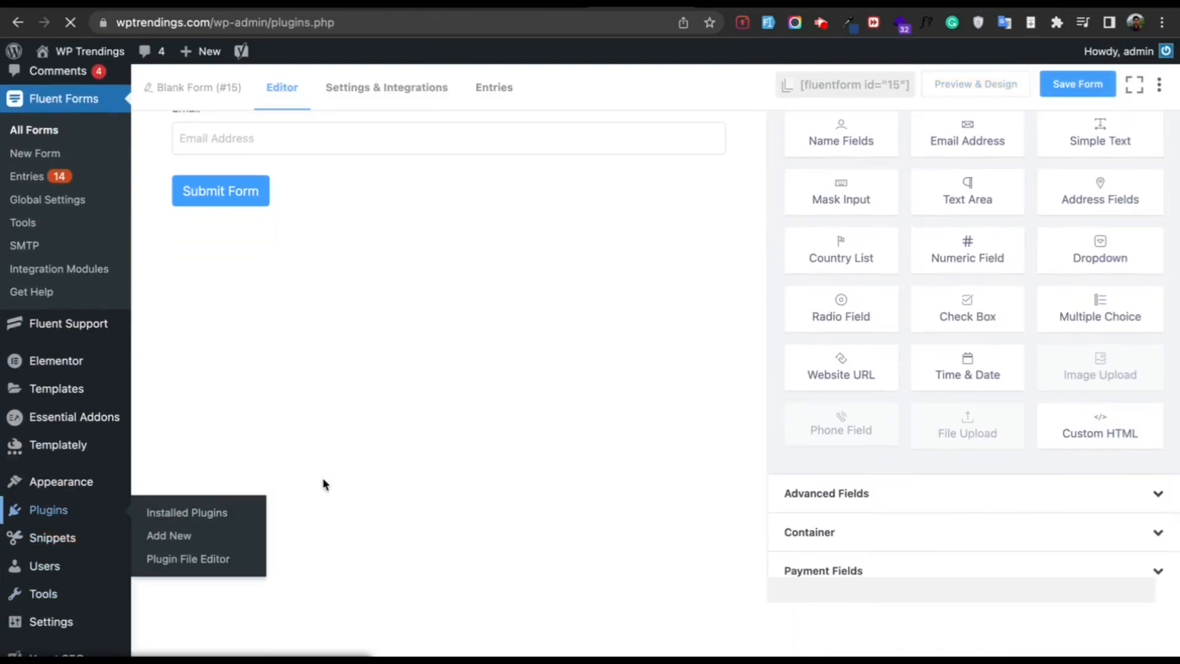
scroll(324, 483, "down", 10)
scroll(324, 484, "down", 2)
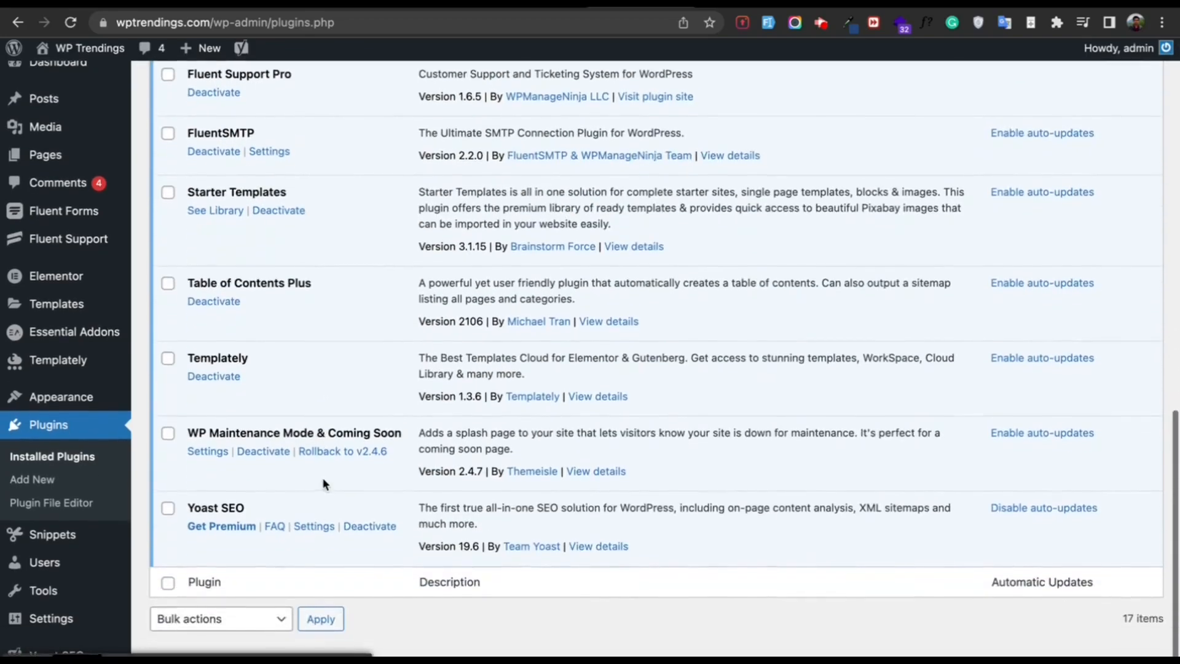
scroll(324, 484, "up", 7)
left_click(206, 361)
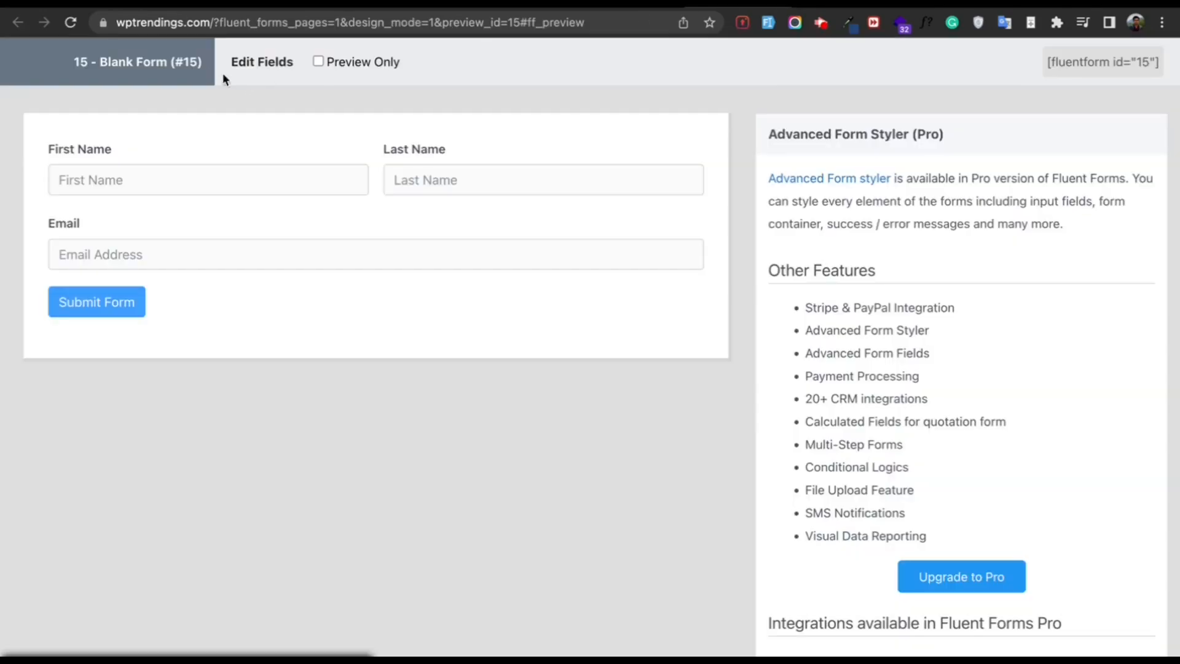
Reload the form's preview page and set the Form Style Template to Custom (Advanced Customization).
left_click(70, 23)
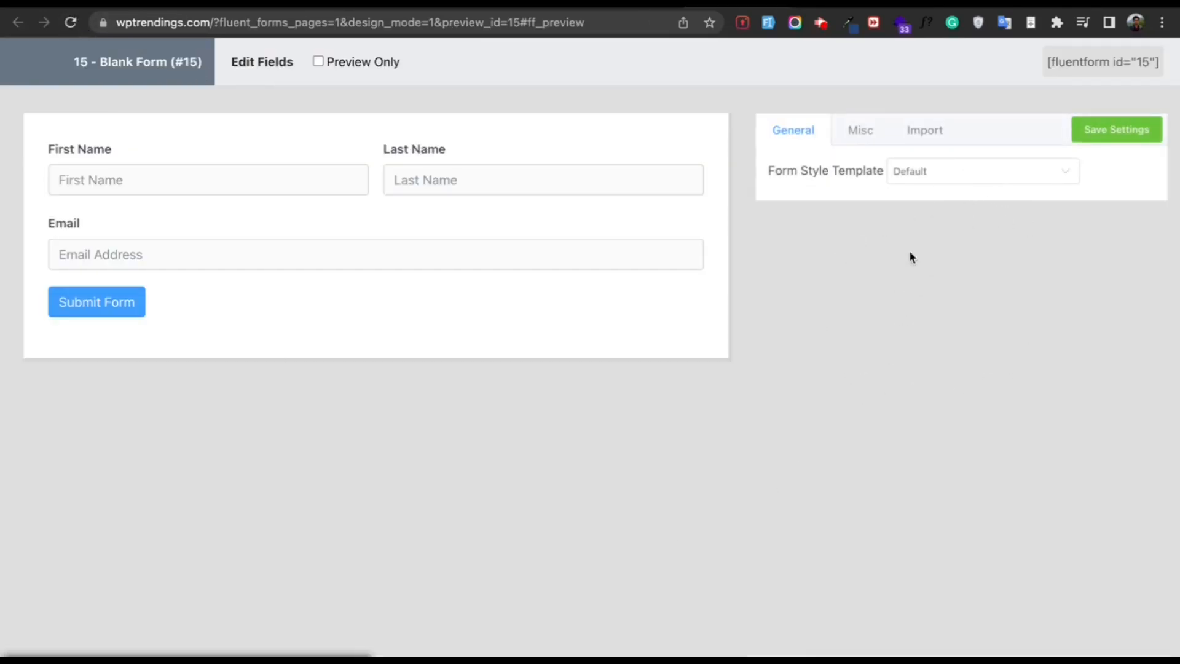
left_click(950, 184)
left_click(950, 362)
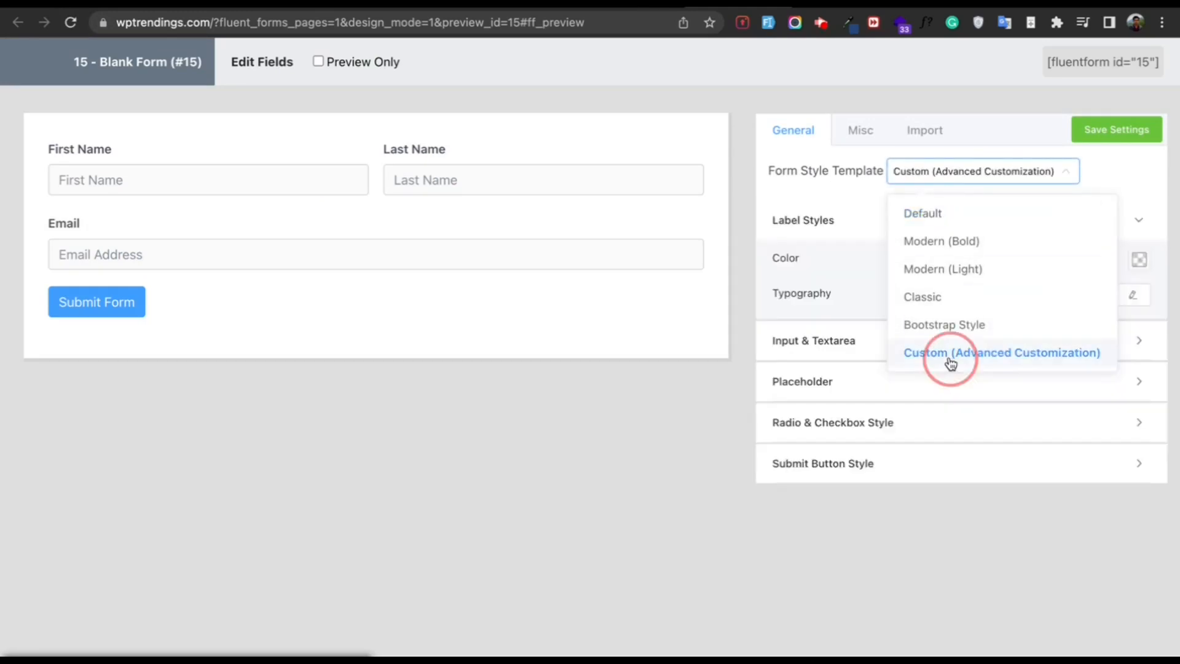
Set the Label Styles color to dark red for the form's field labels.
left_click(1136, 225)
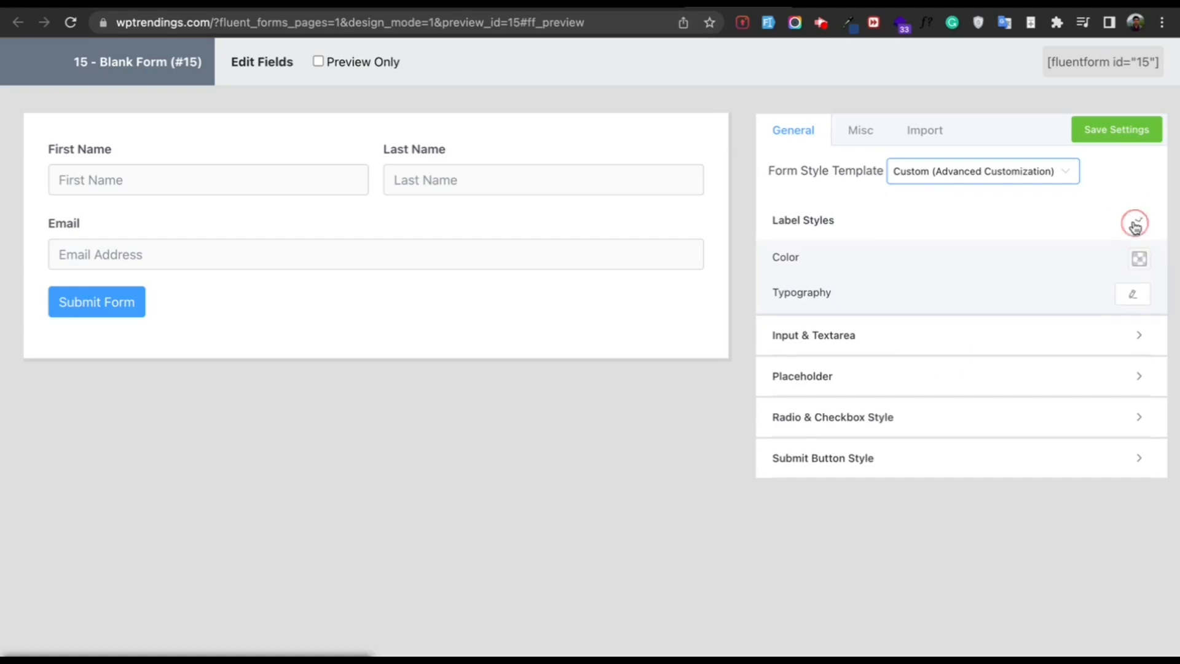
left_click(1137, 222)
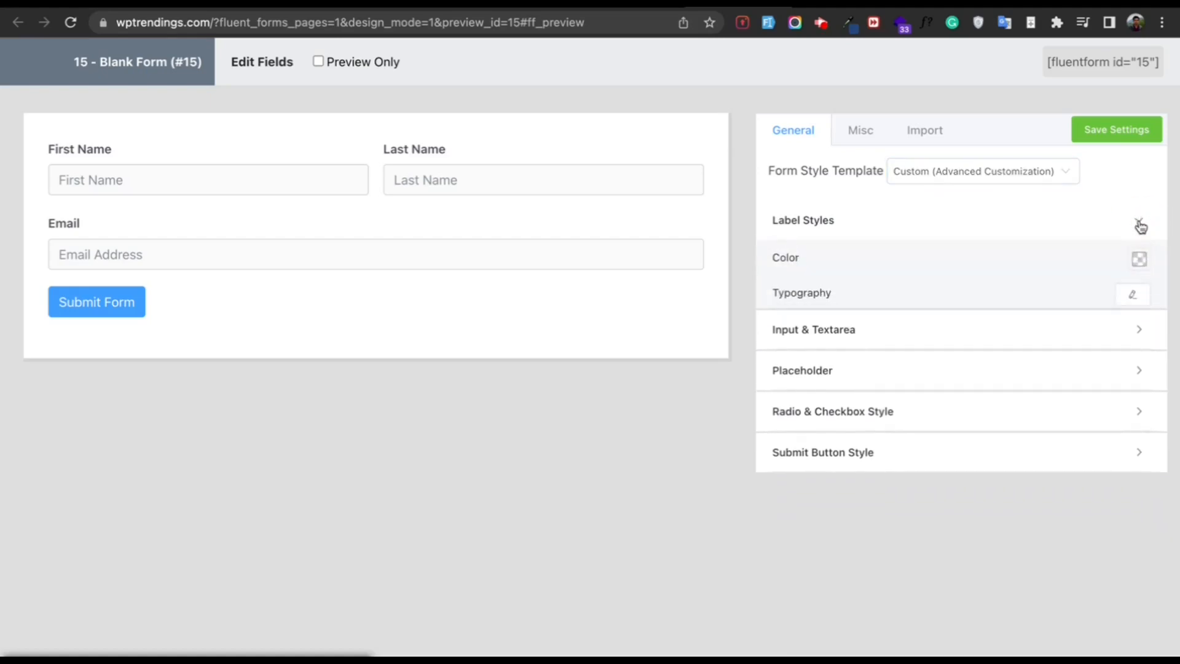
left_click(1140, 261)
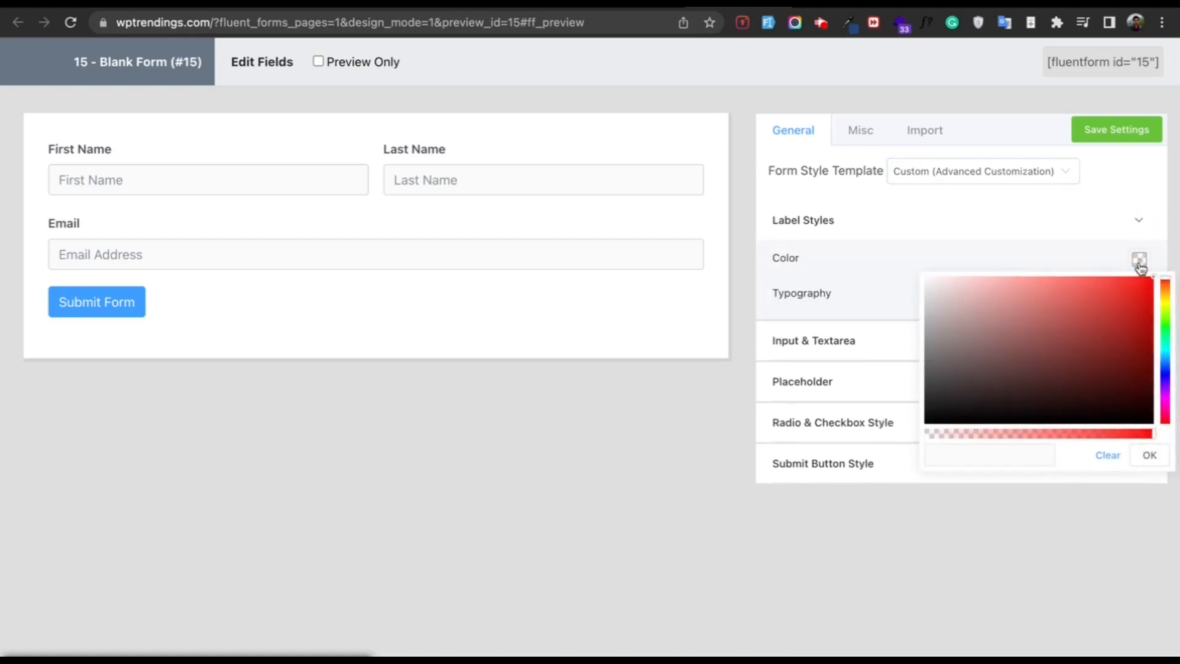
left_click(1095, 345)
left_click(1150, 456)
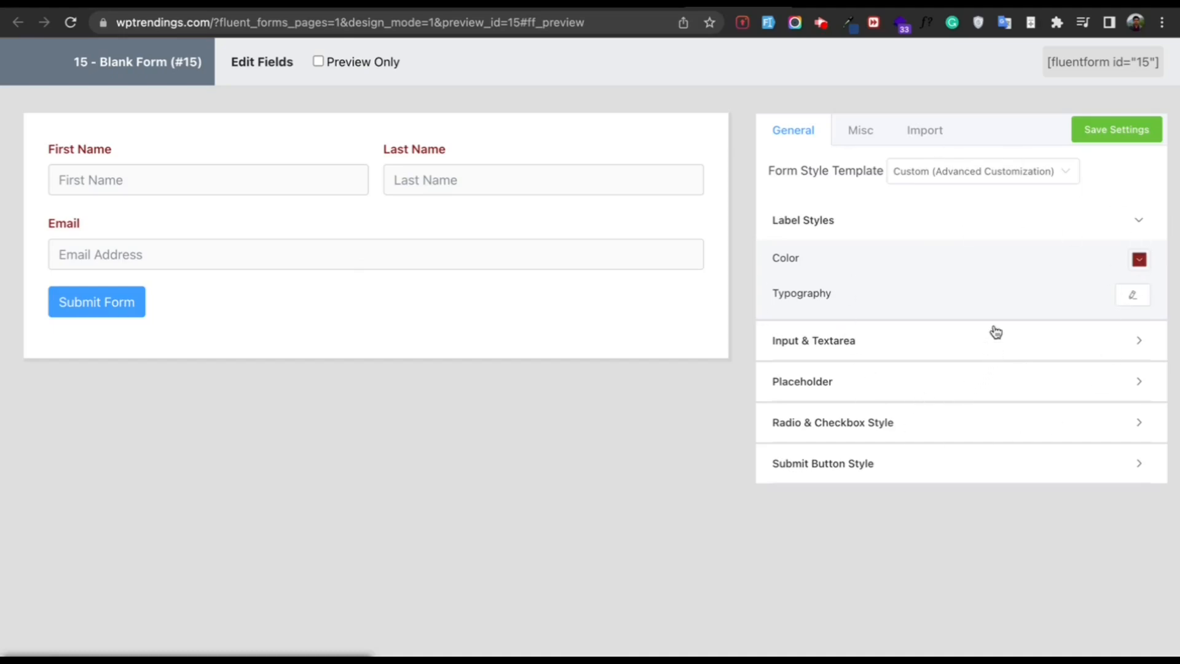
View the form styler's Misc style categories and its option to import styles from another form.
left_click(851, 128)
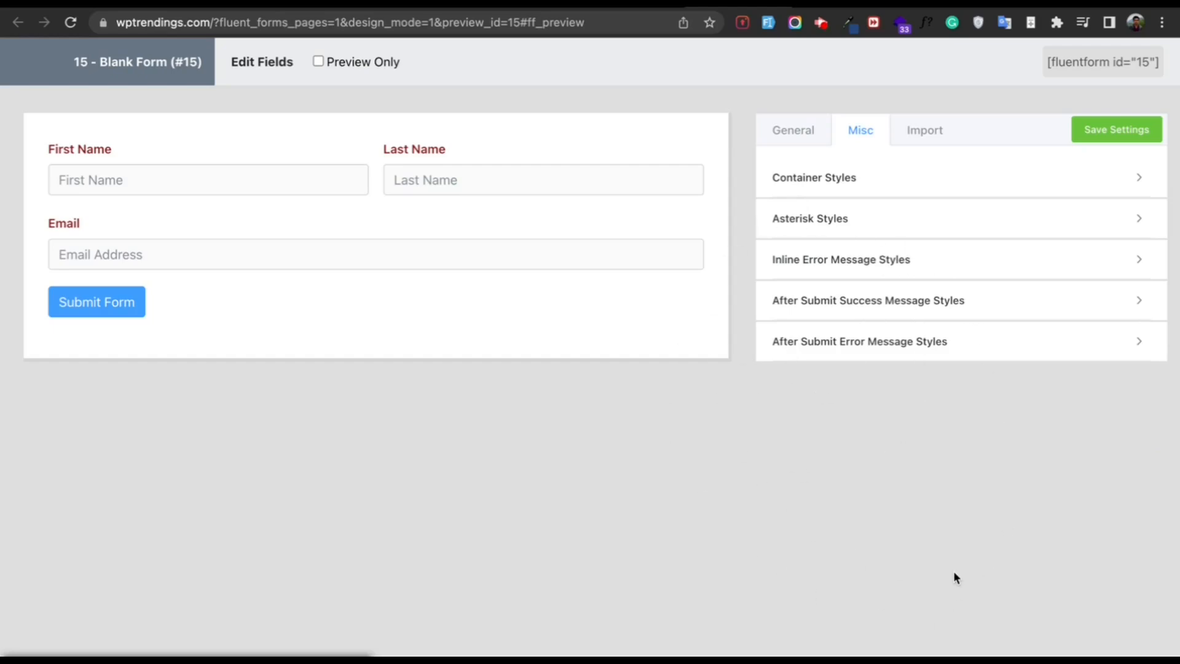
left_click(927, 142)
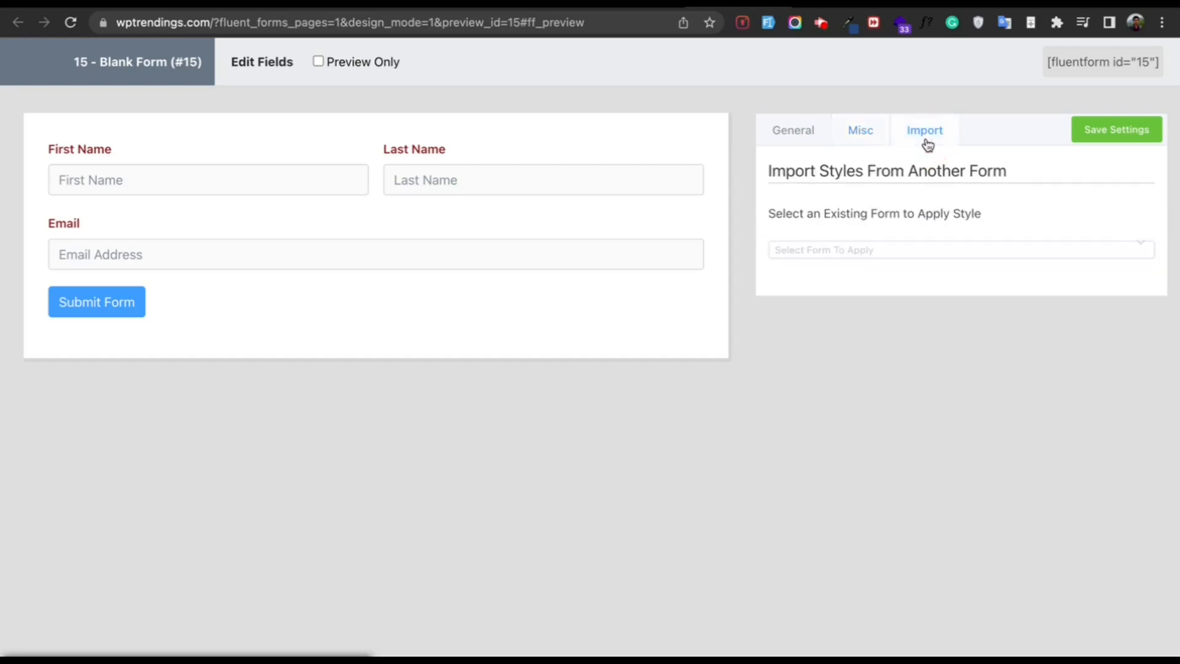